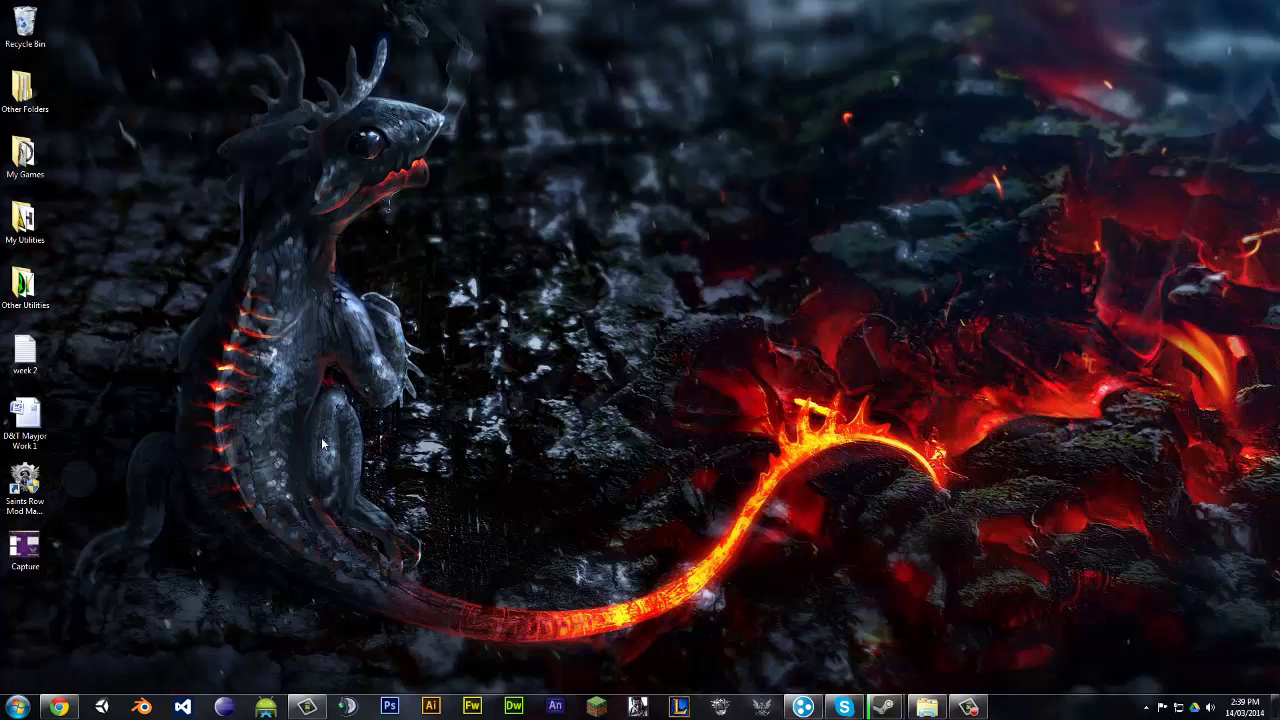
Open Saints Row Mod Manager and set the Steam location to the Z:\Games\Steam folder.
double_click(42, 488)
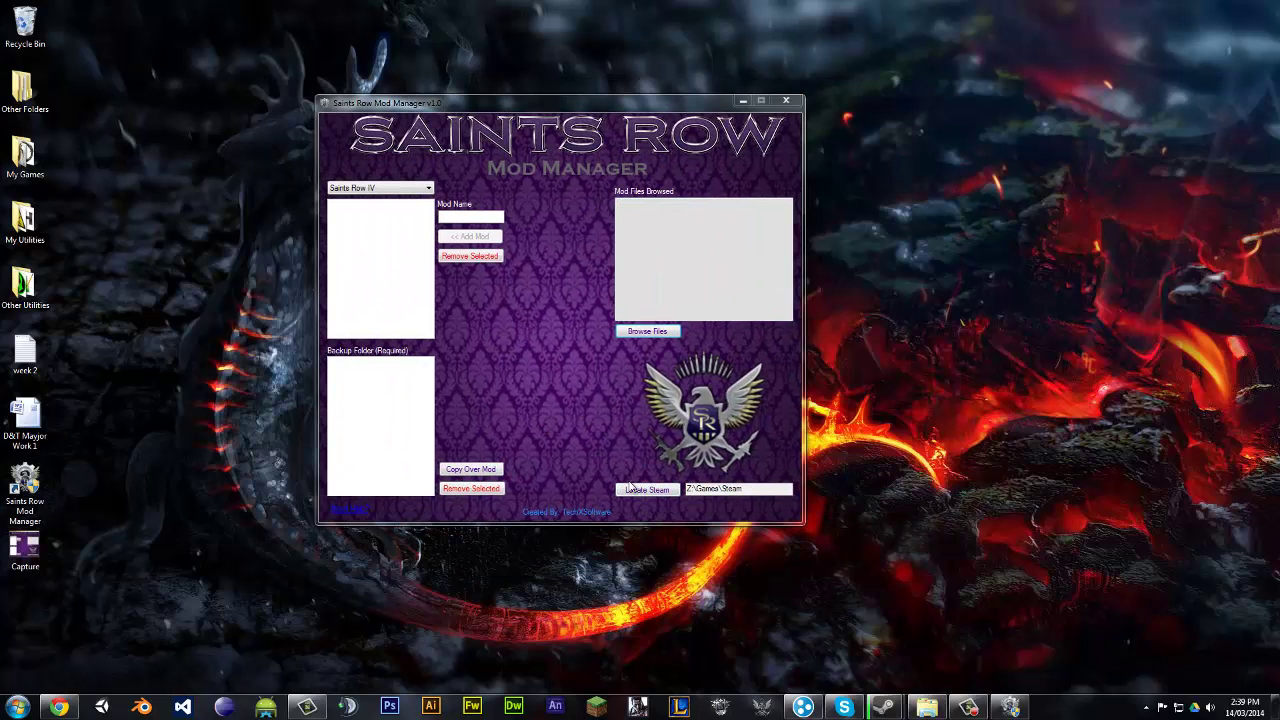
click(596, 381)
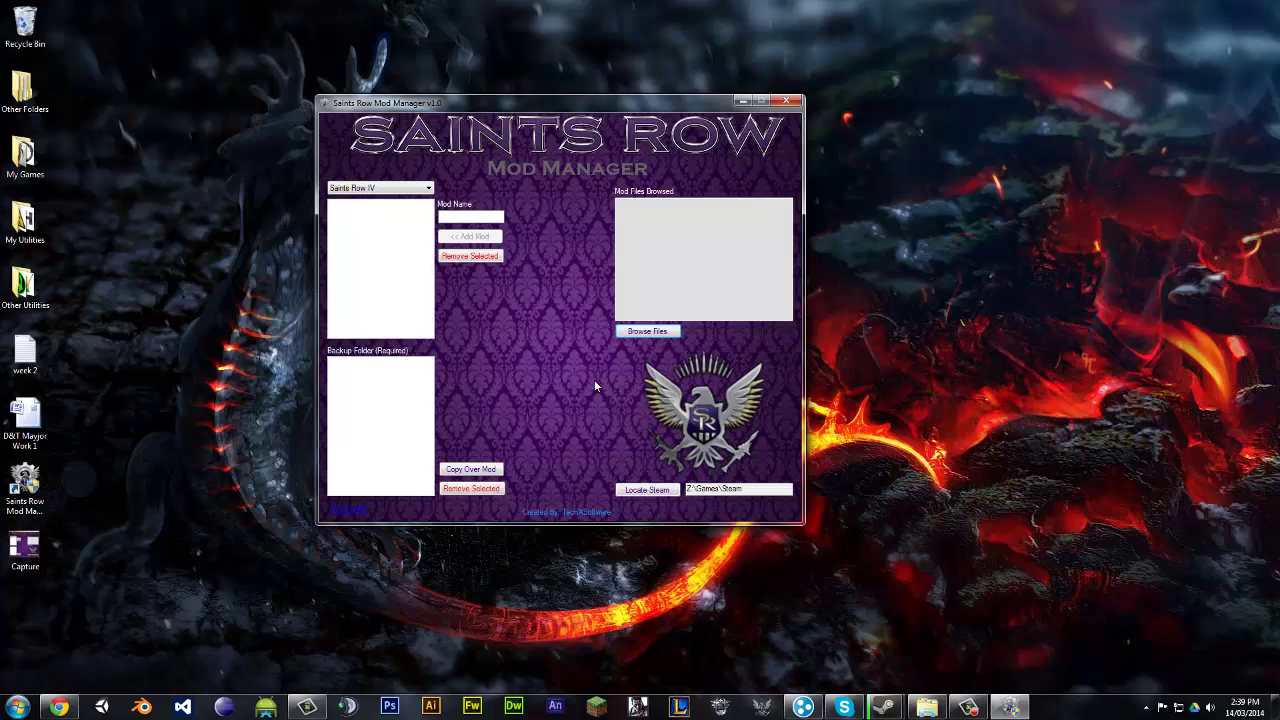
key(Return)
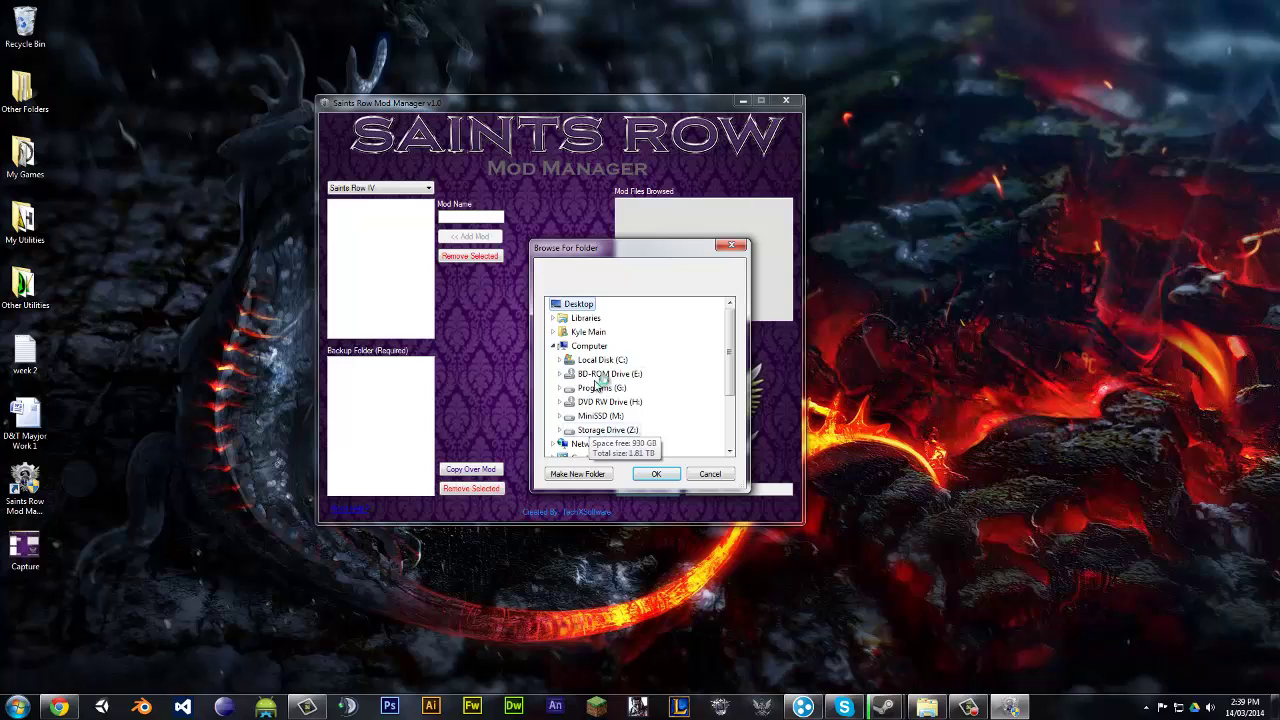
scroll(595, 387, down, 2)
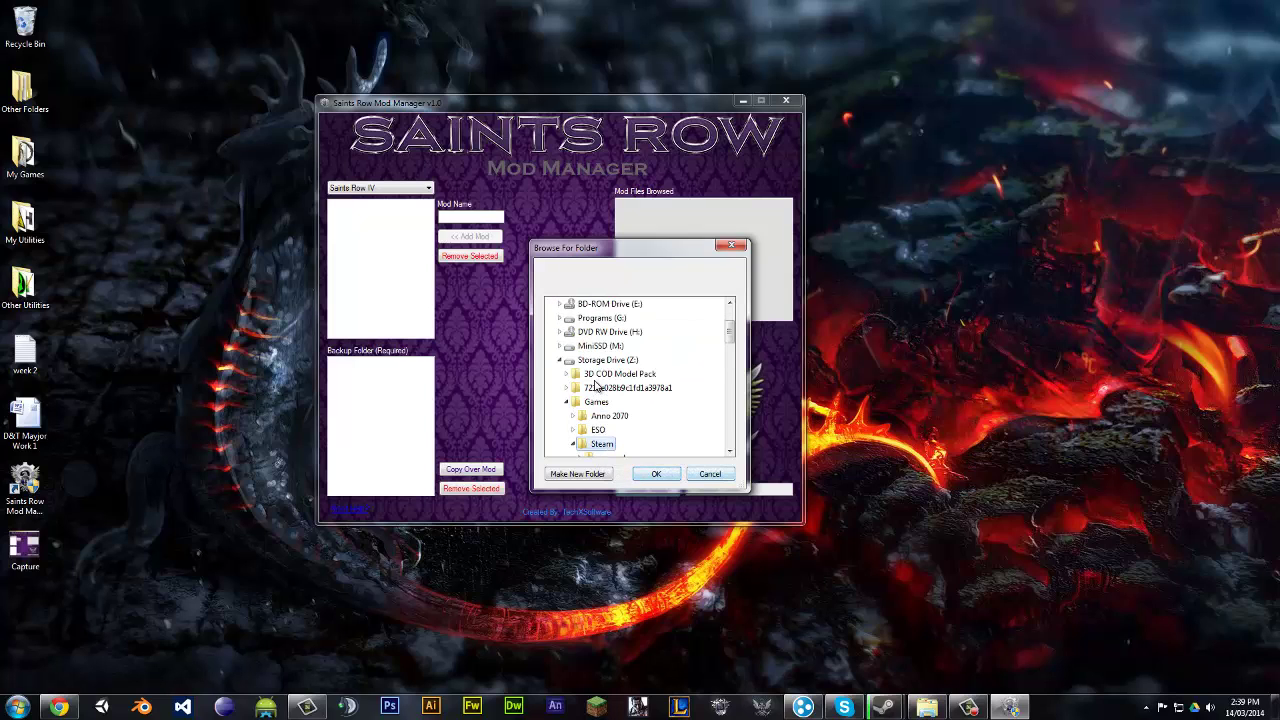
key(Return)
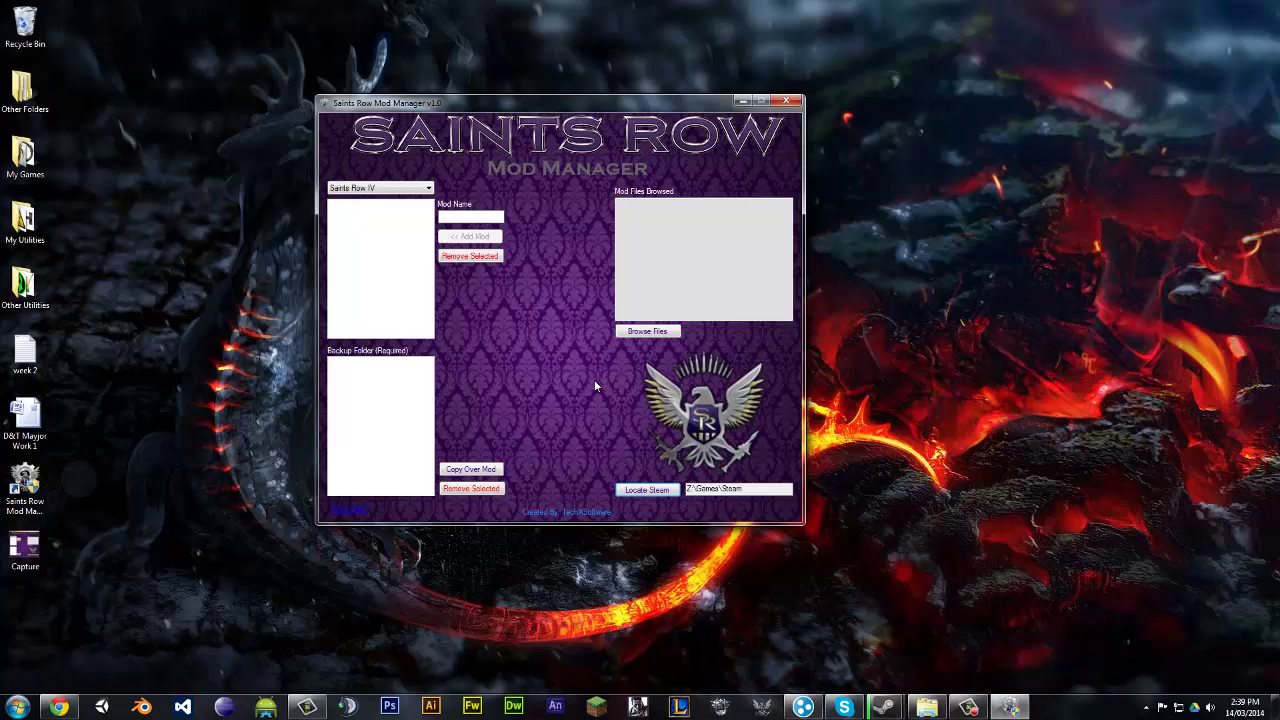
Create a text document named thisismtmod on the desktop and place it beside the mod manager window.
right_click(237, 293)
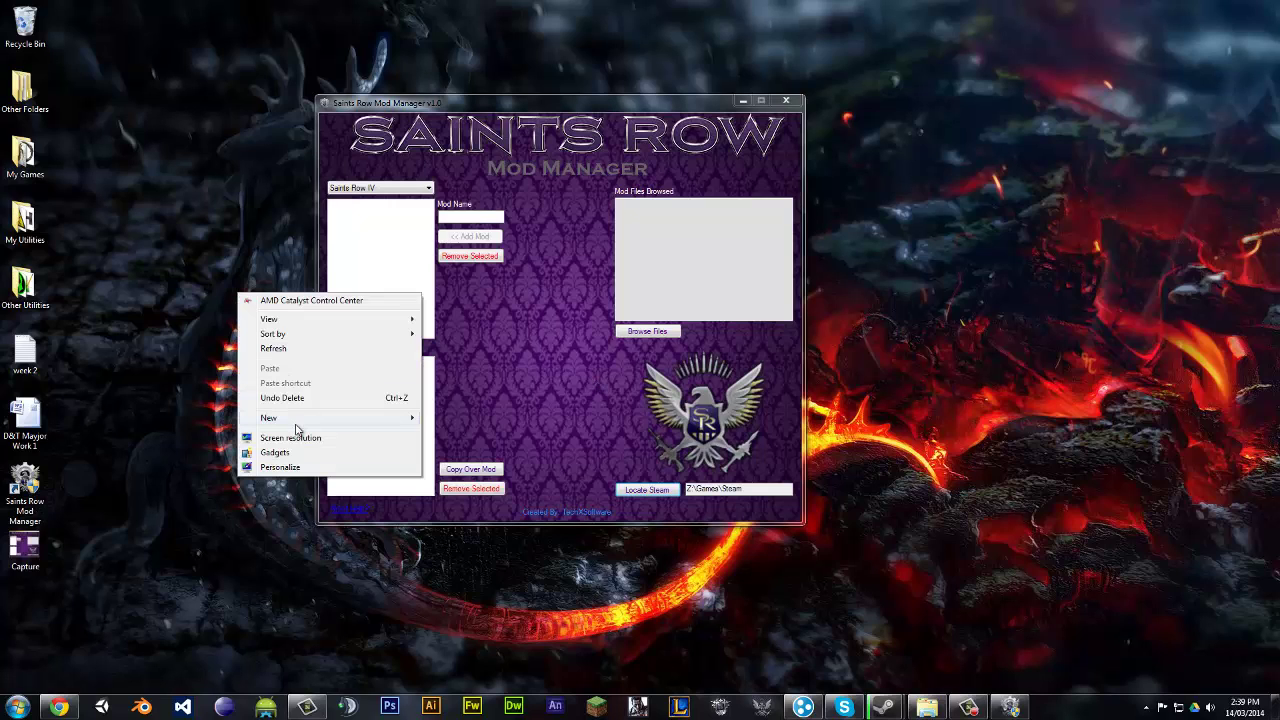
mouse_move(389, 425)
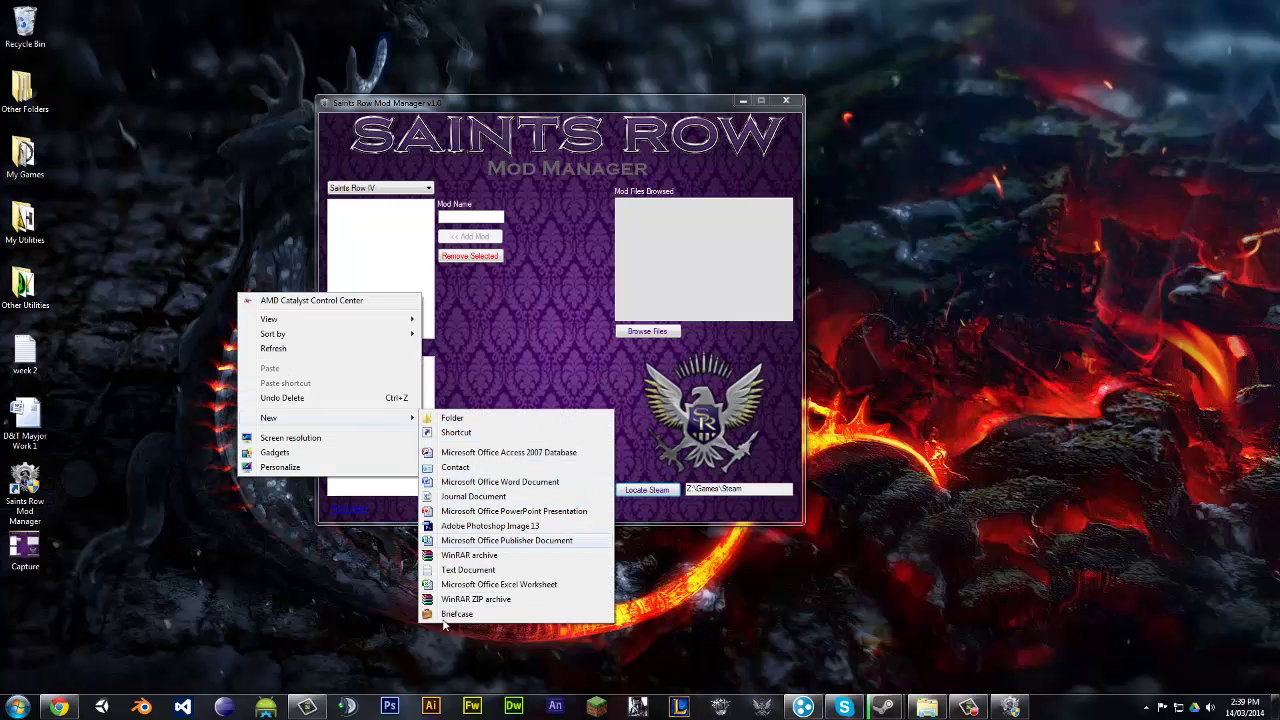
click(455, 572)
text(th)
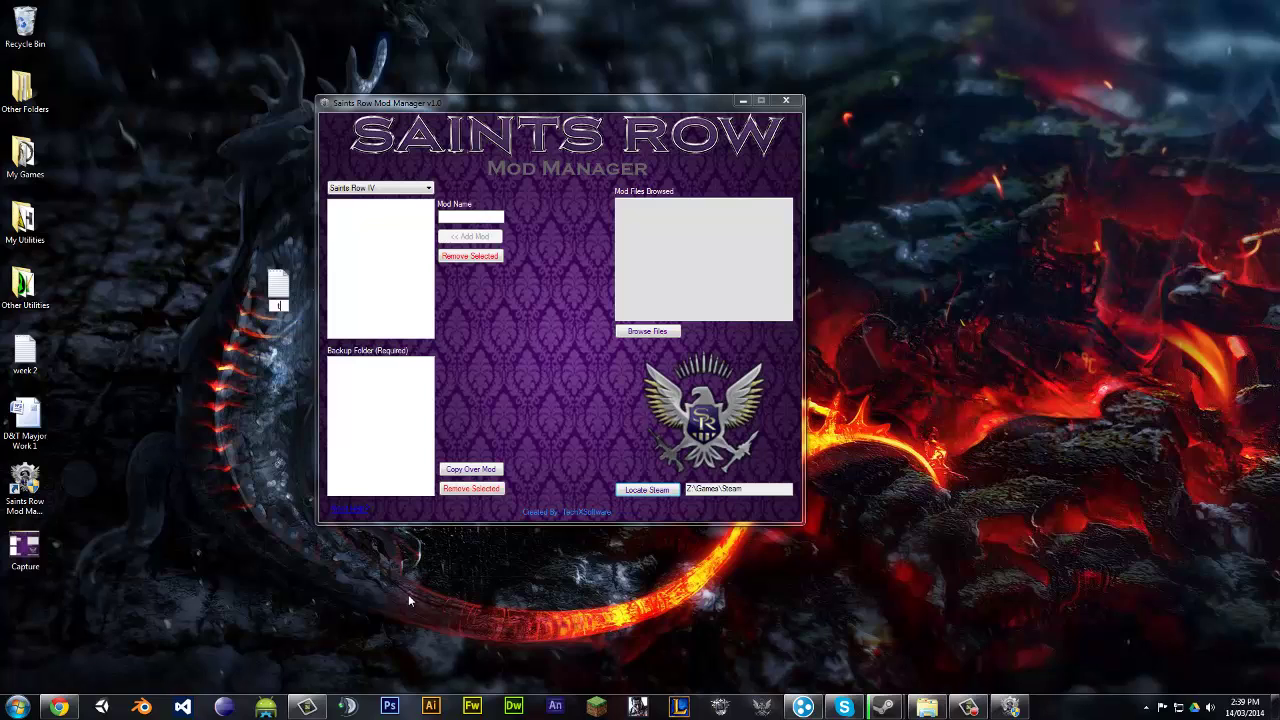
text(isismtmod)
key(Return)
drag(298, 300, 248, 235)
click(332, 309)
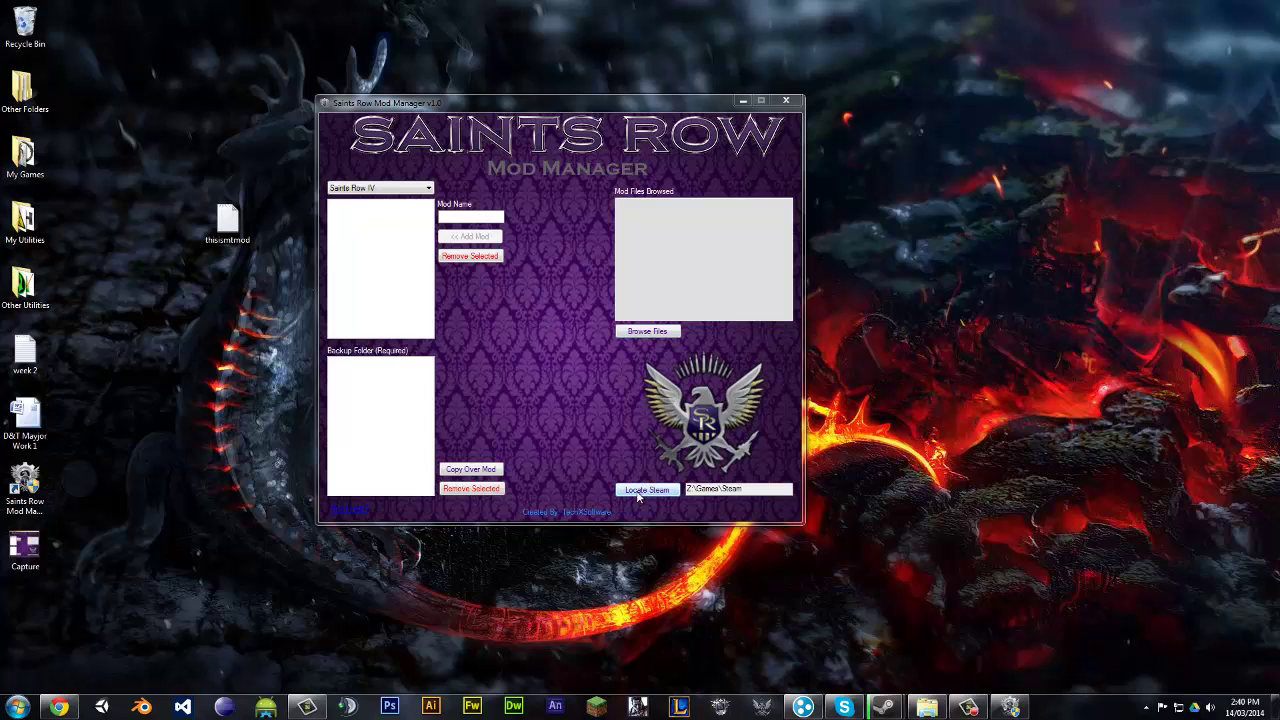
Browse to the desktop and load the thisismtmod text document as the mod file.
click(629, 335)
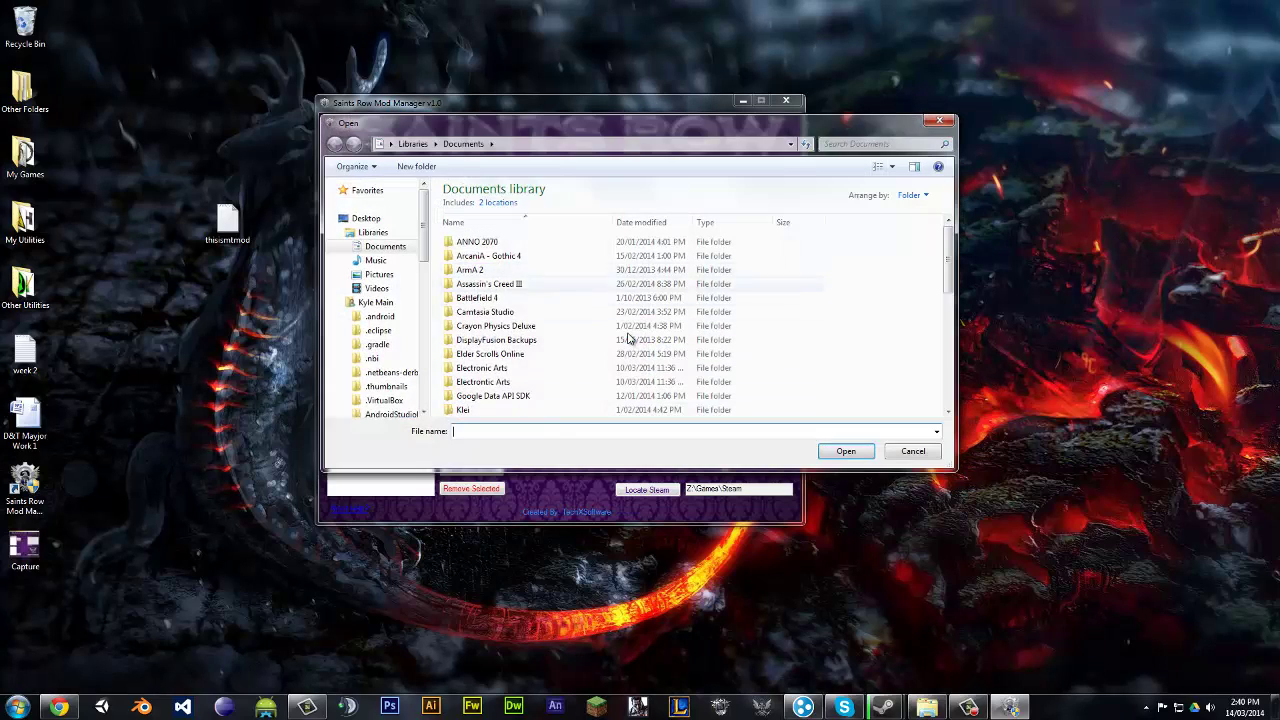
click(365, 218)
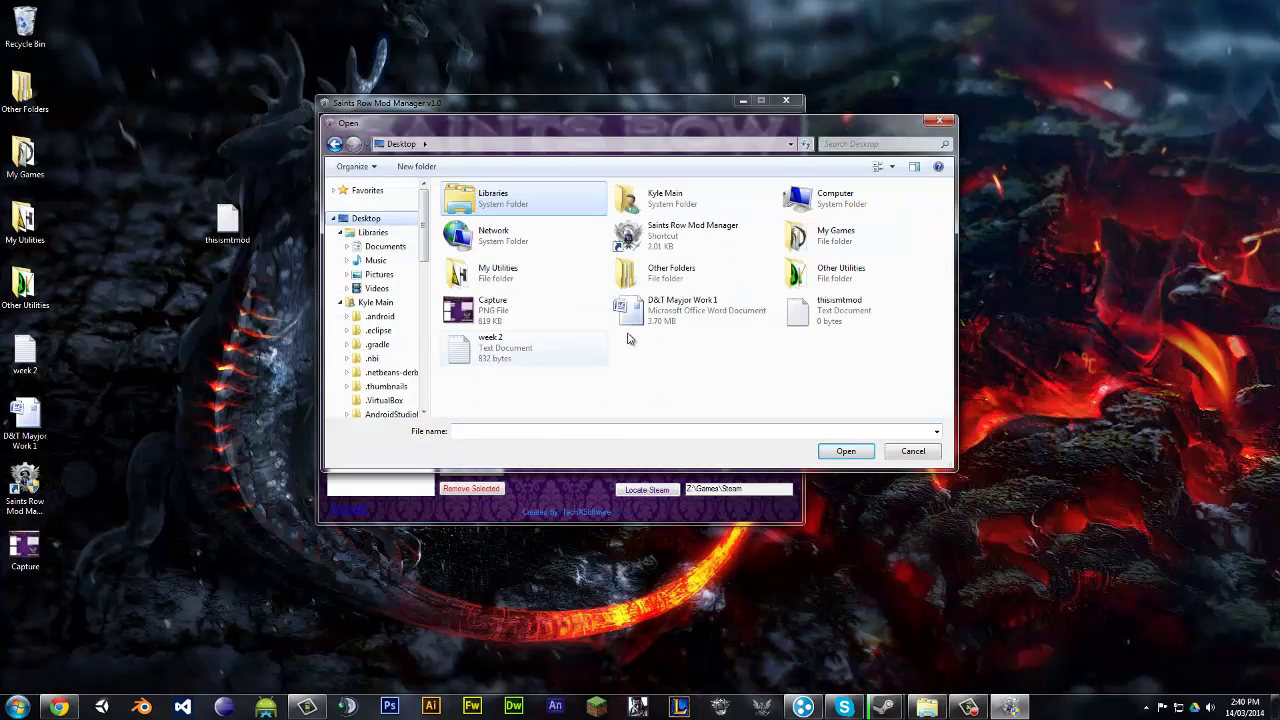
click(523, 347)
key(shift+Left)
key(shift+Left)
key(shift+Left)
key(shift+Up)
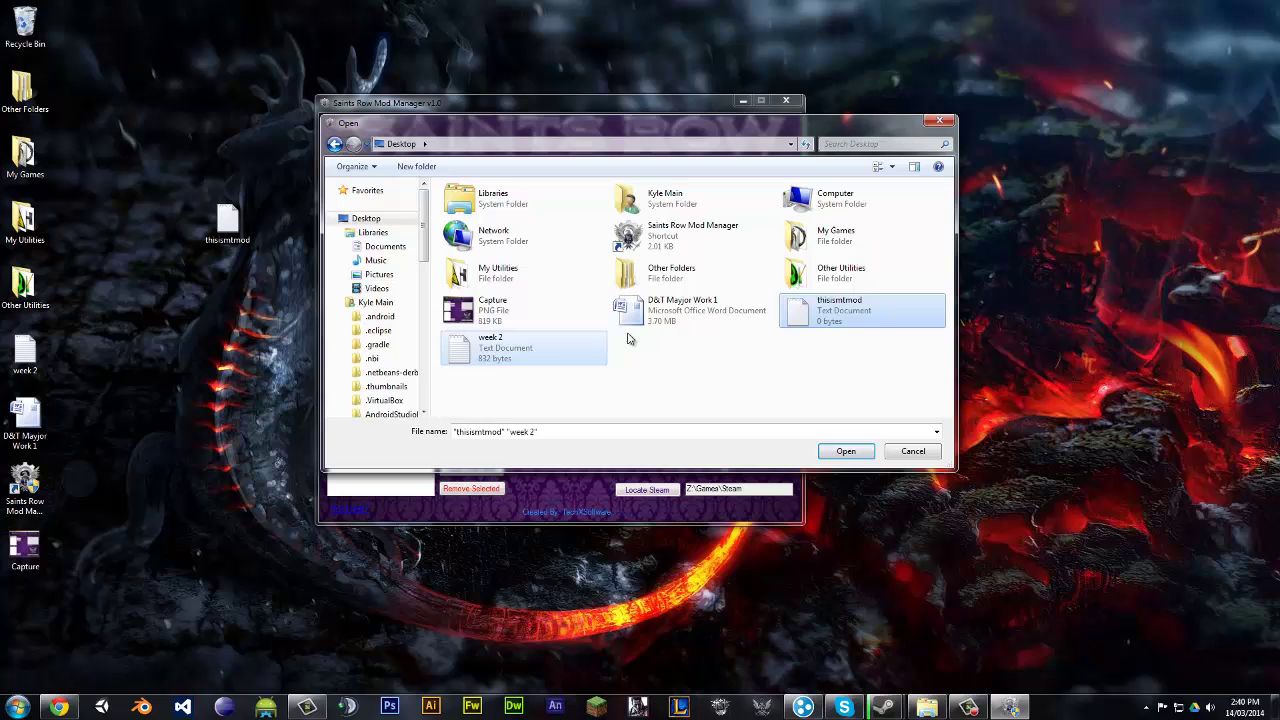
key(shift+Right)
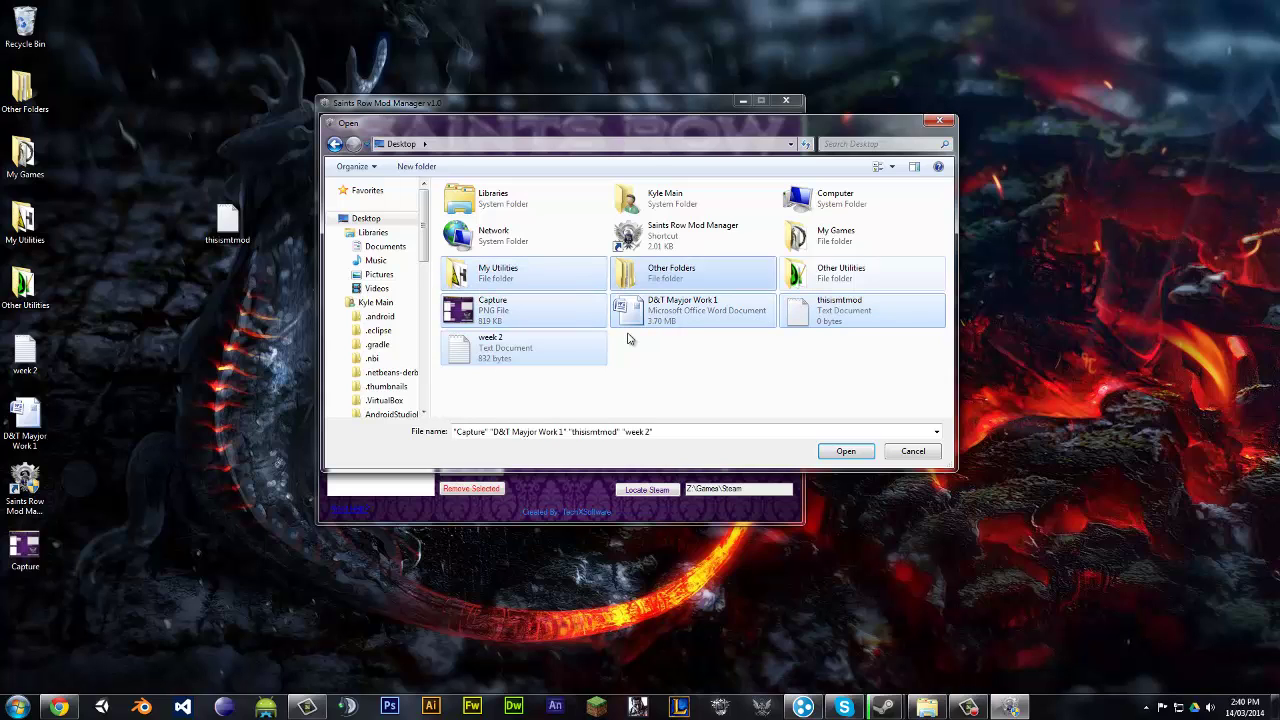
key(shift+Right)
key(shift+Up)
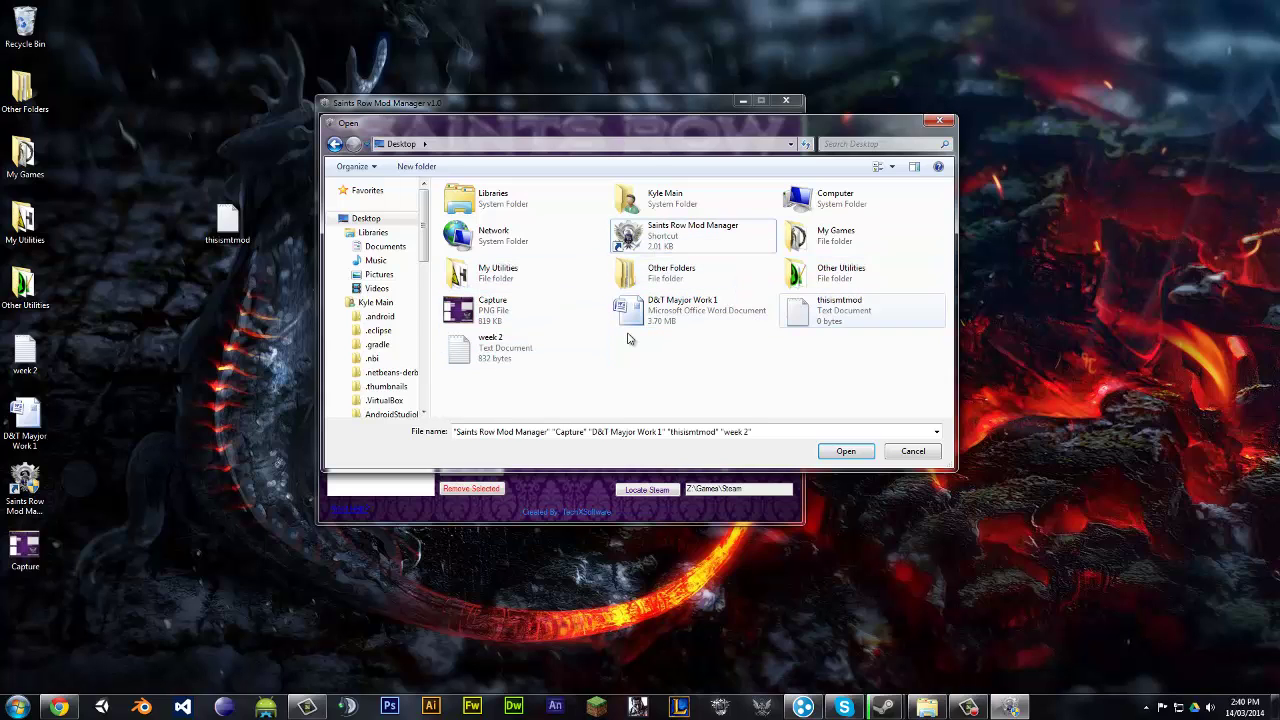
key(t)
key(Tab)
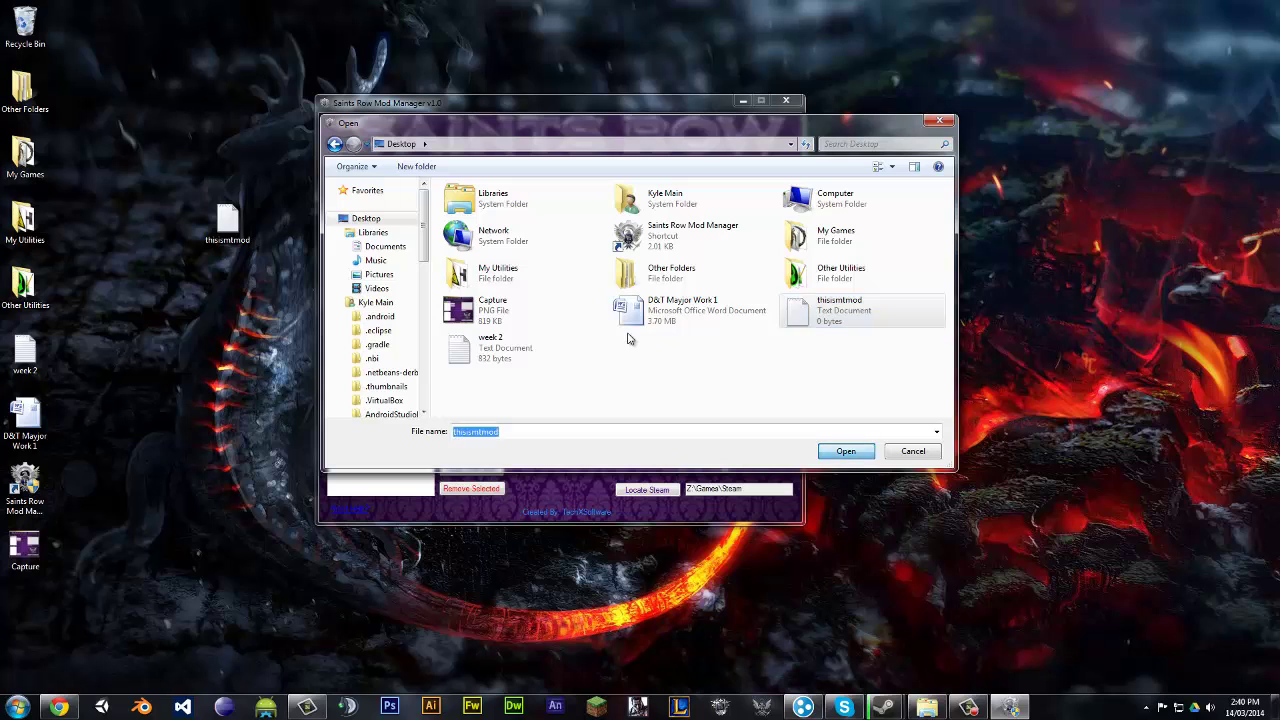
key(Return)
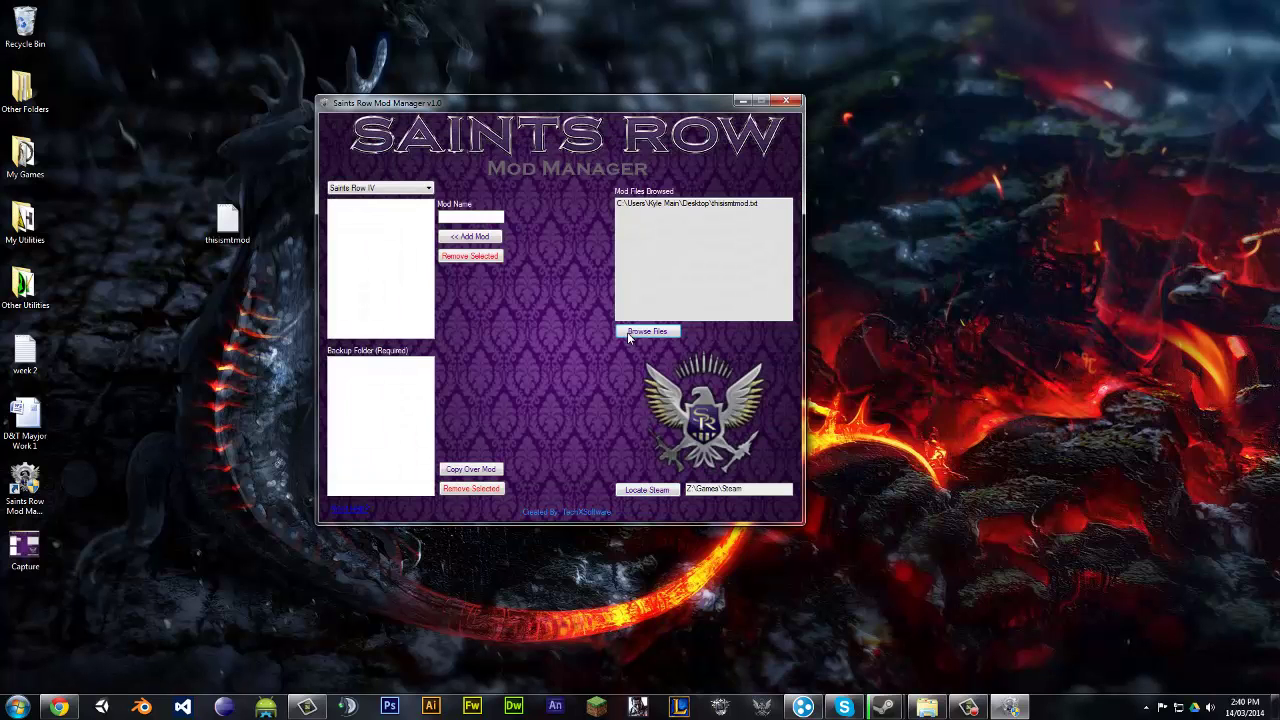
Name the mod MTMOD.
key(Tab)
text(N)
text(TMOD)
Switch the selected game to Saints Row: The Third and back to Saints Row IV.
click(380, 188)
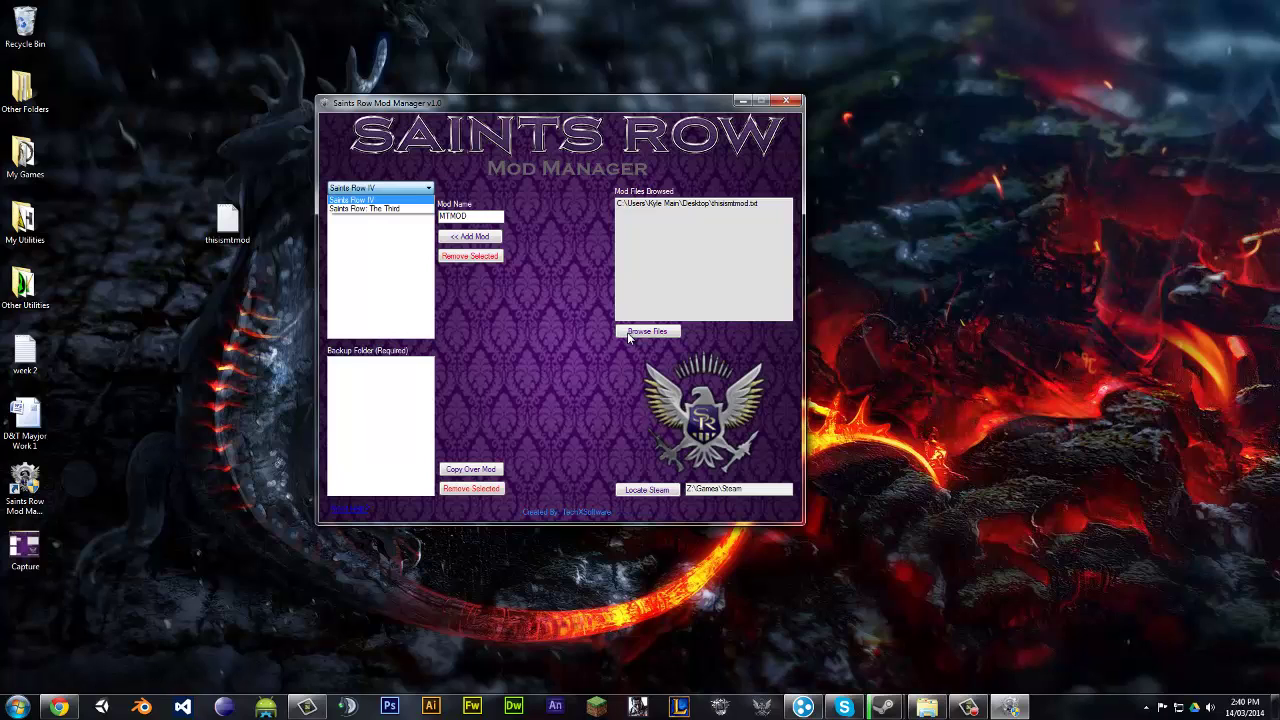
key(Down)
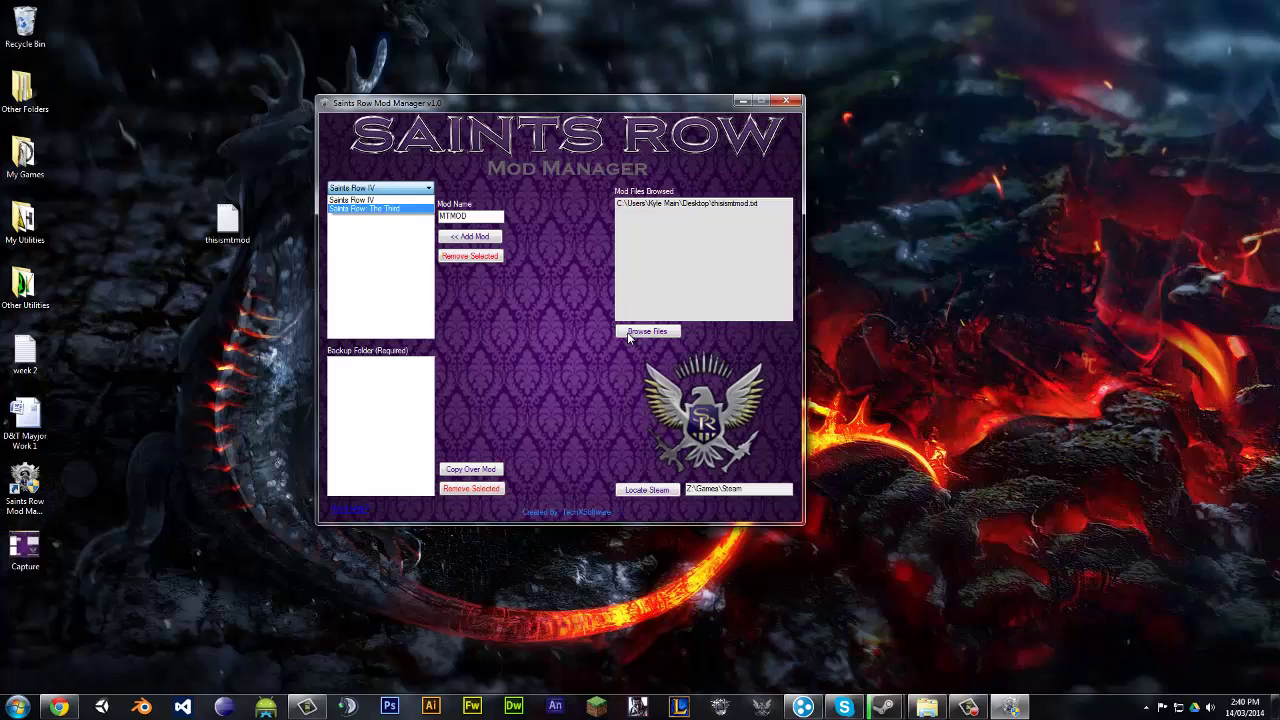
key(Return)
key(alt+Down)
key(Up)
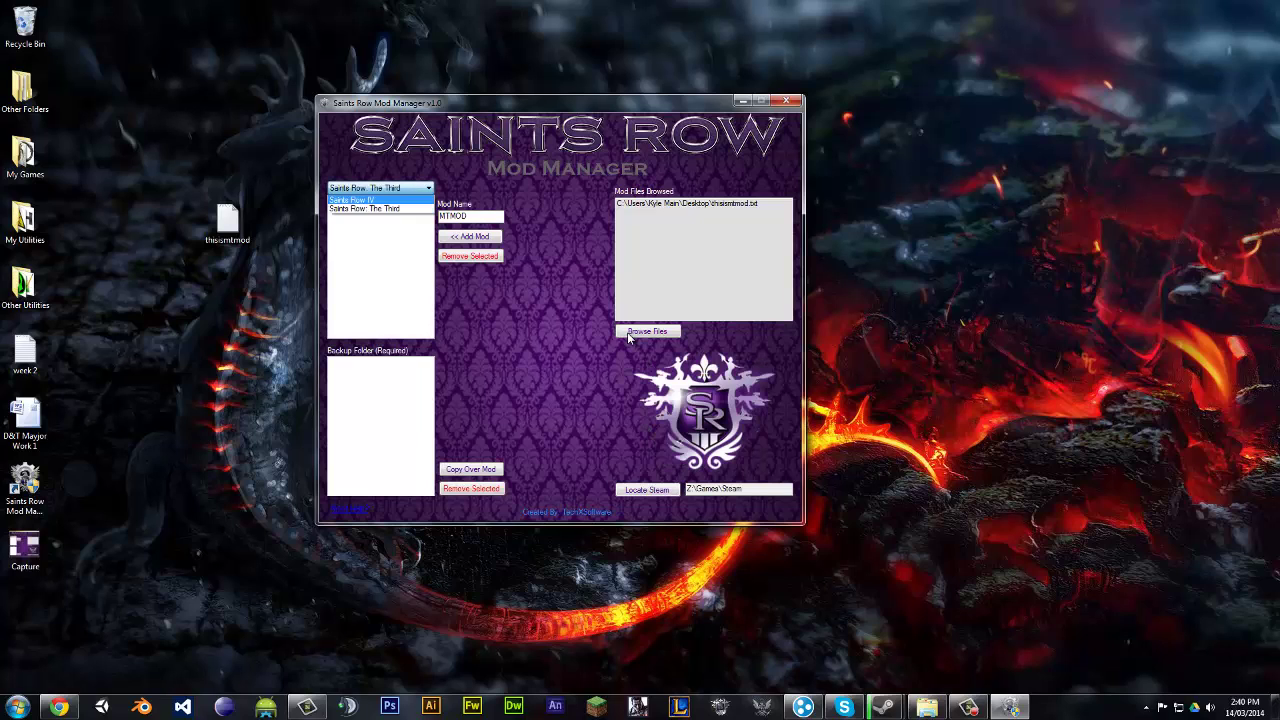
key(Return)
Add the MTMOD mod to Saints Row: The Third and select it in the mod list.
key(alt+Down)
key(Down)
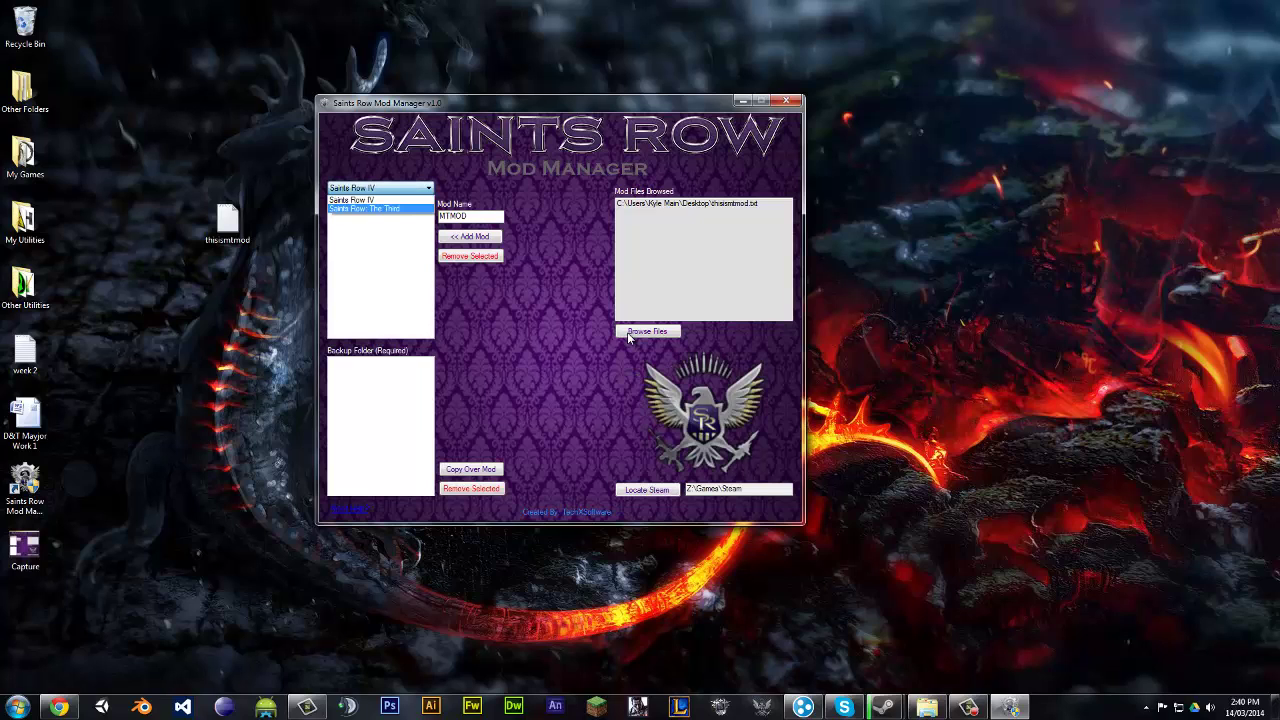
key(Return)
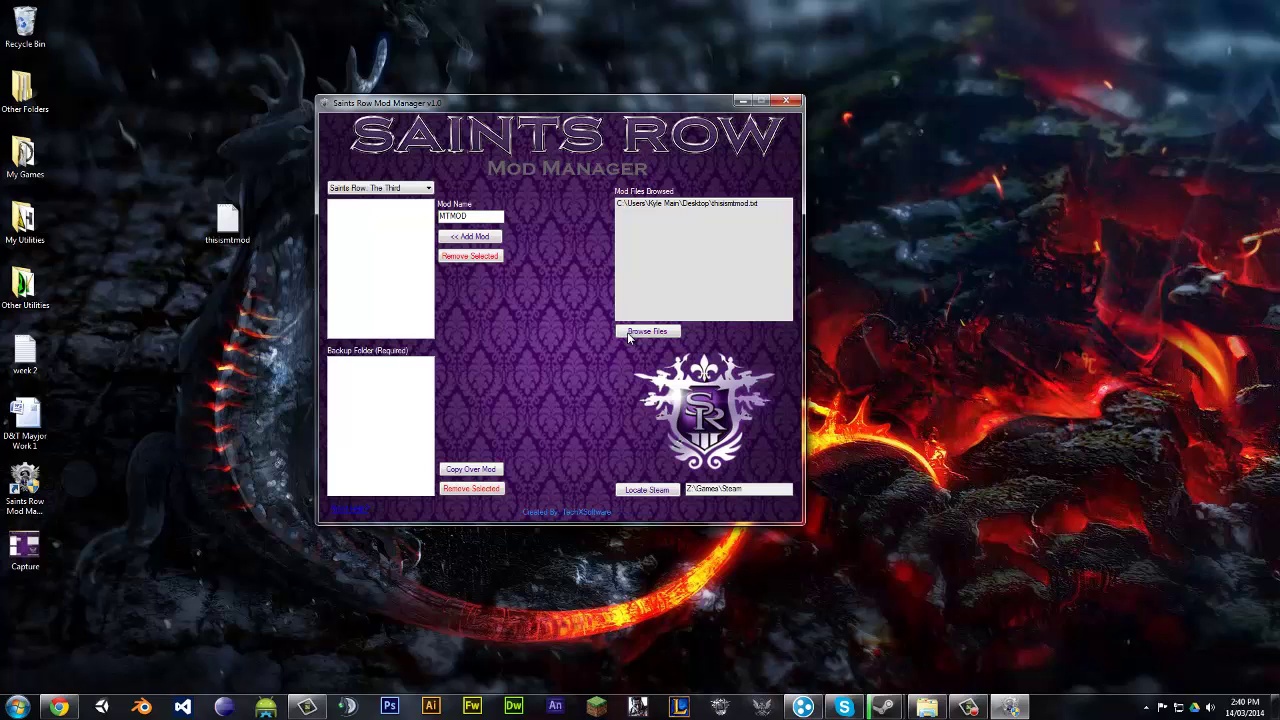
key(Return)
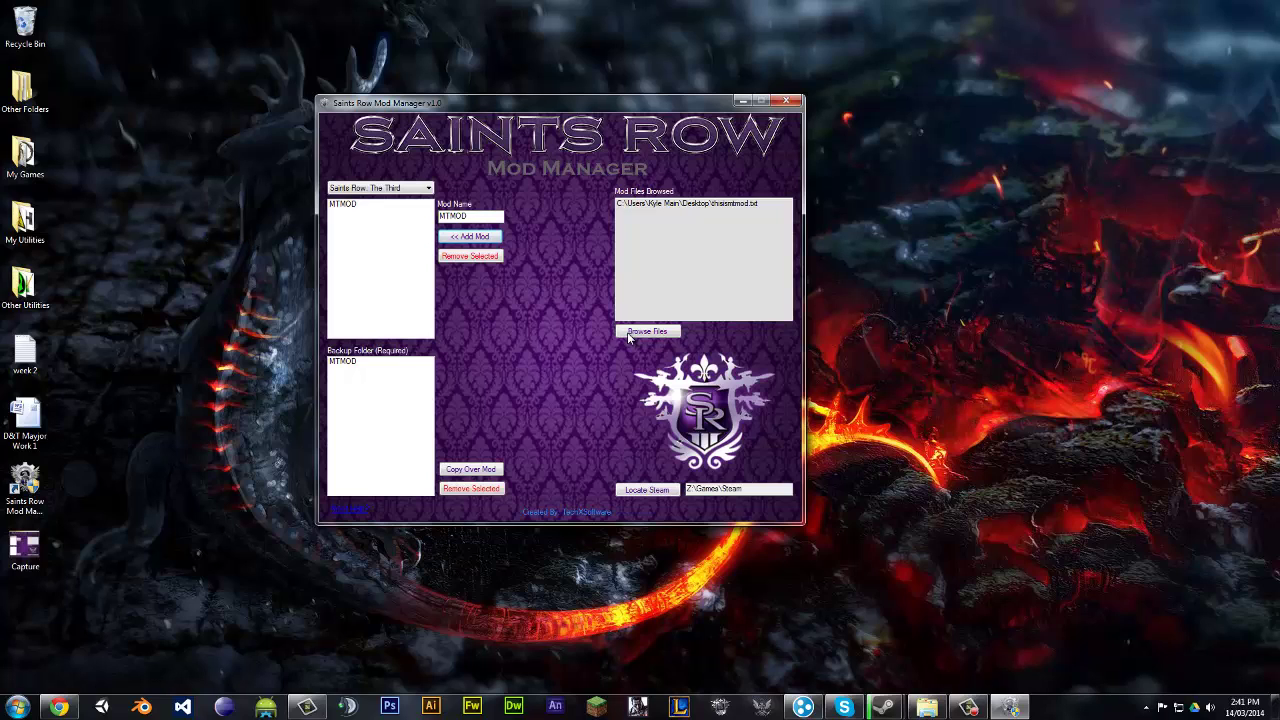
key(Tab)
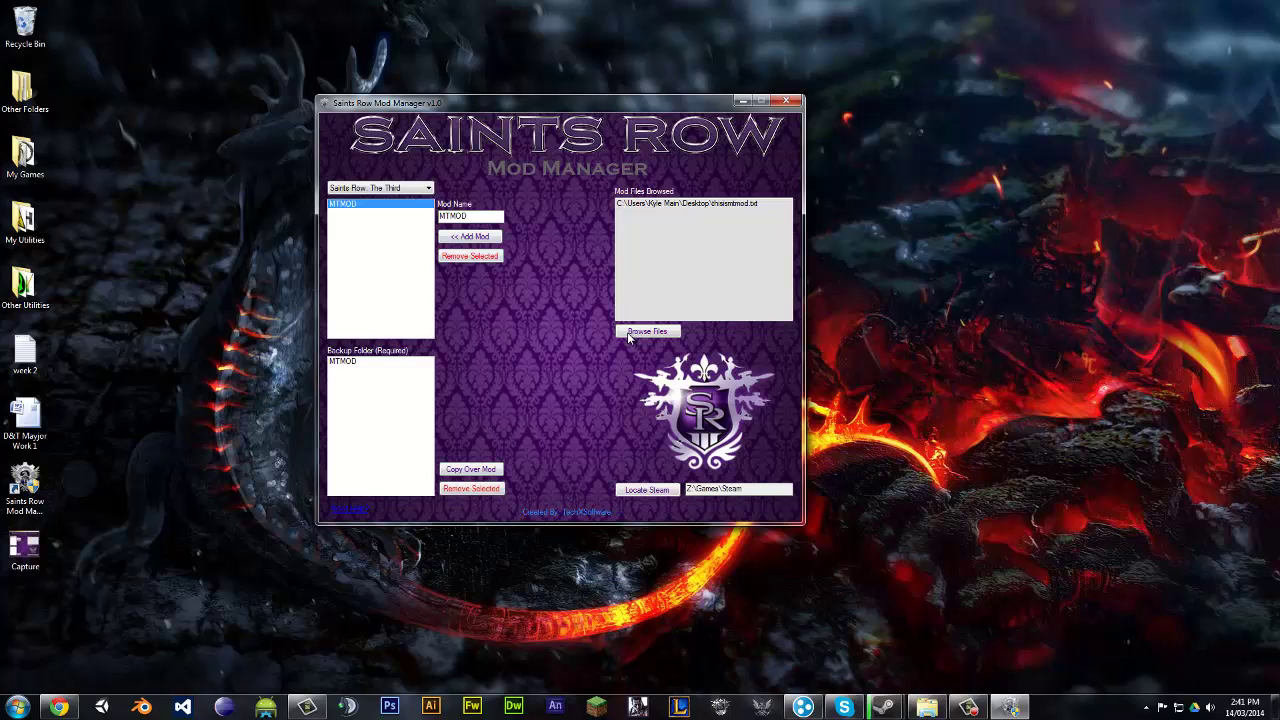
Create a second text document on the desktop named MTMOD2.
right_click(213, 379)
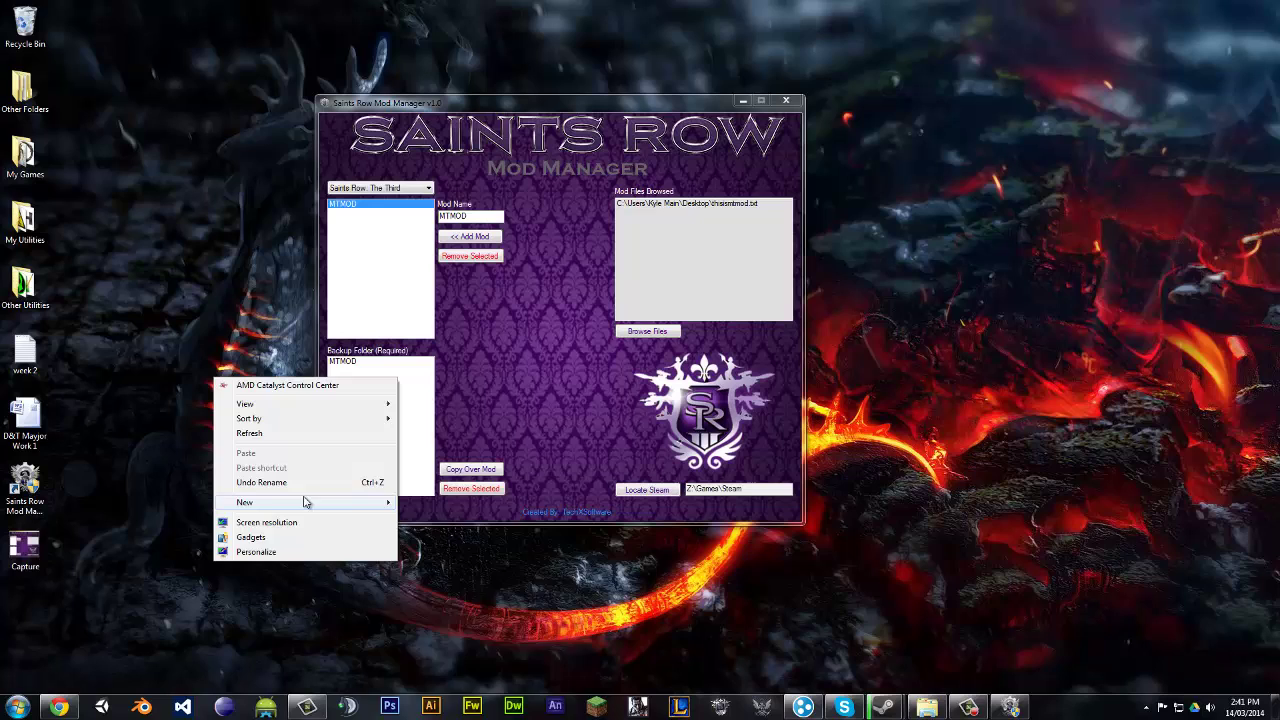
mouse_move(306, 502)
click(488, 652)
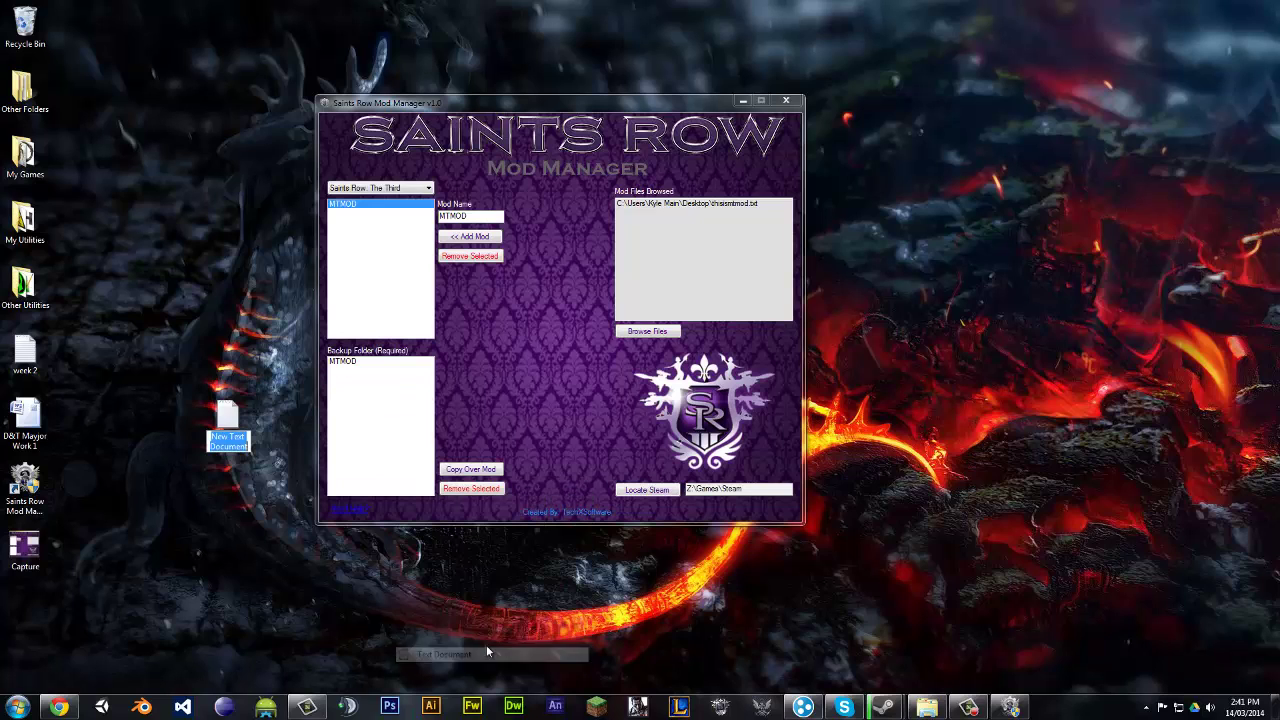
text(m)
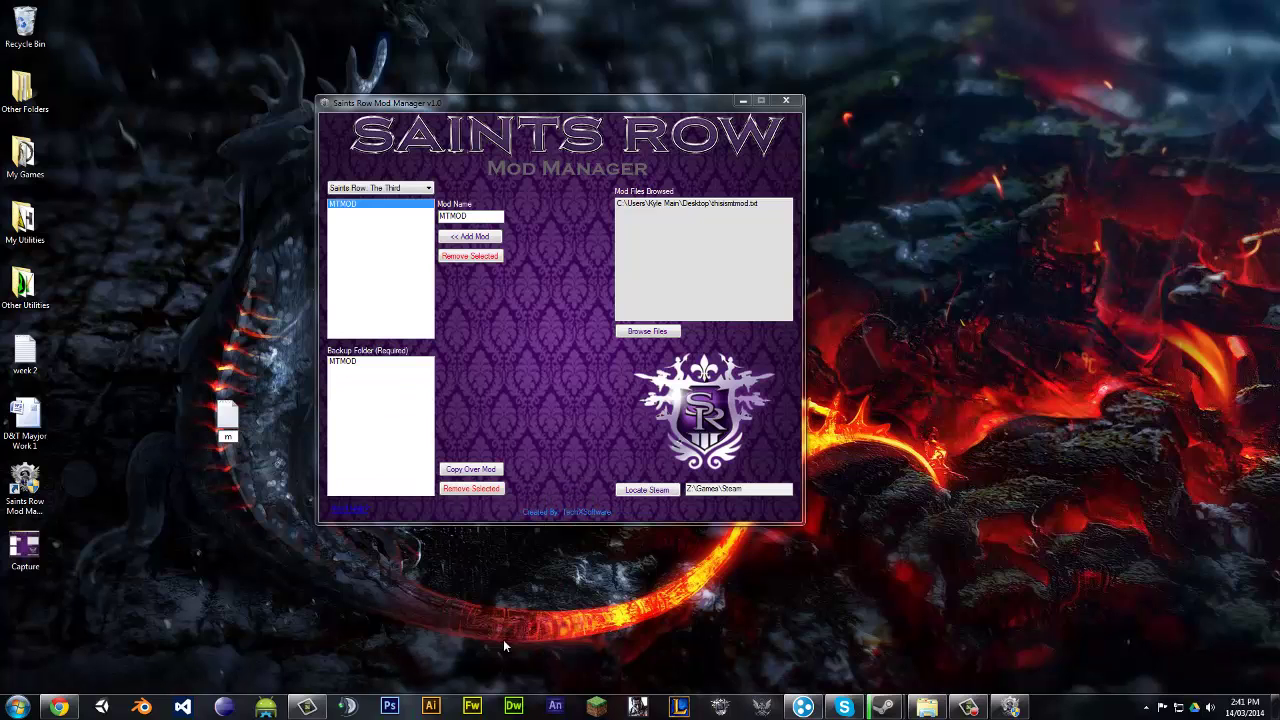
text(TMOD2)
key(Return)
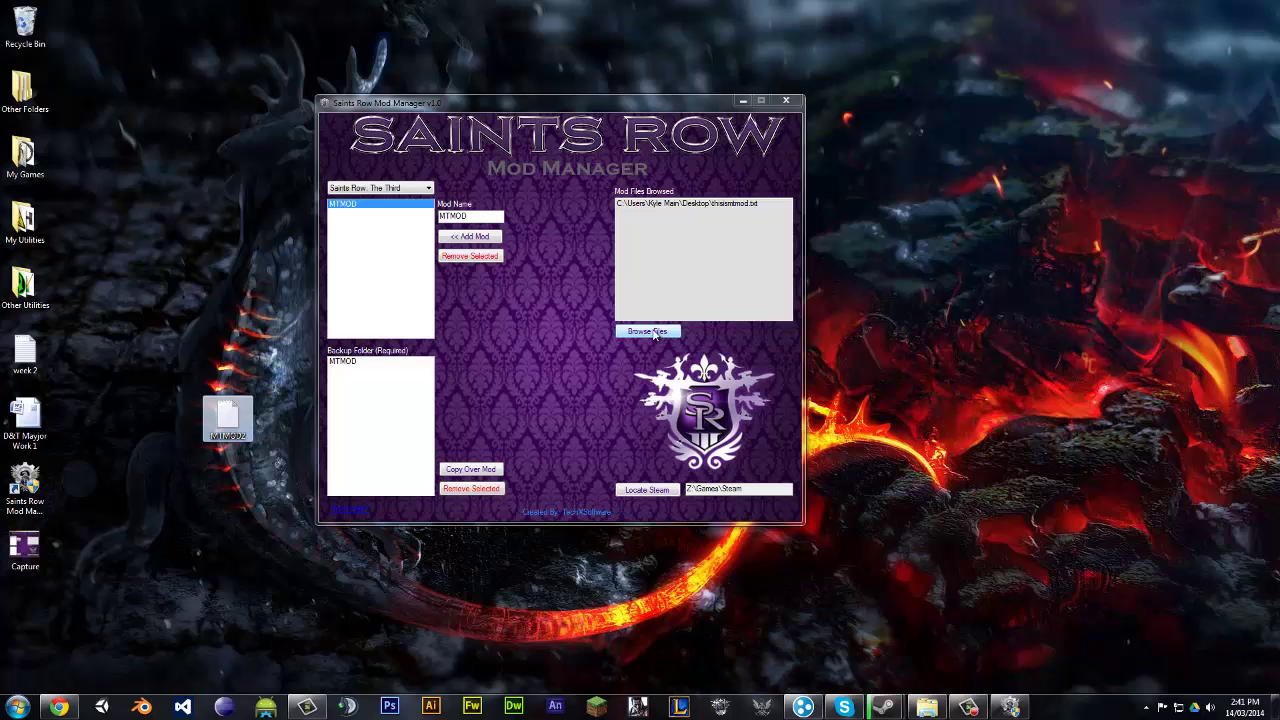
Load the MTMOD2 text document from the desktop as the mod file.
click(648, 331)
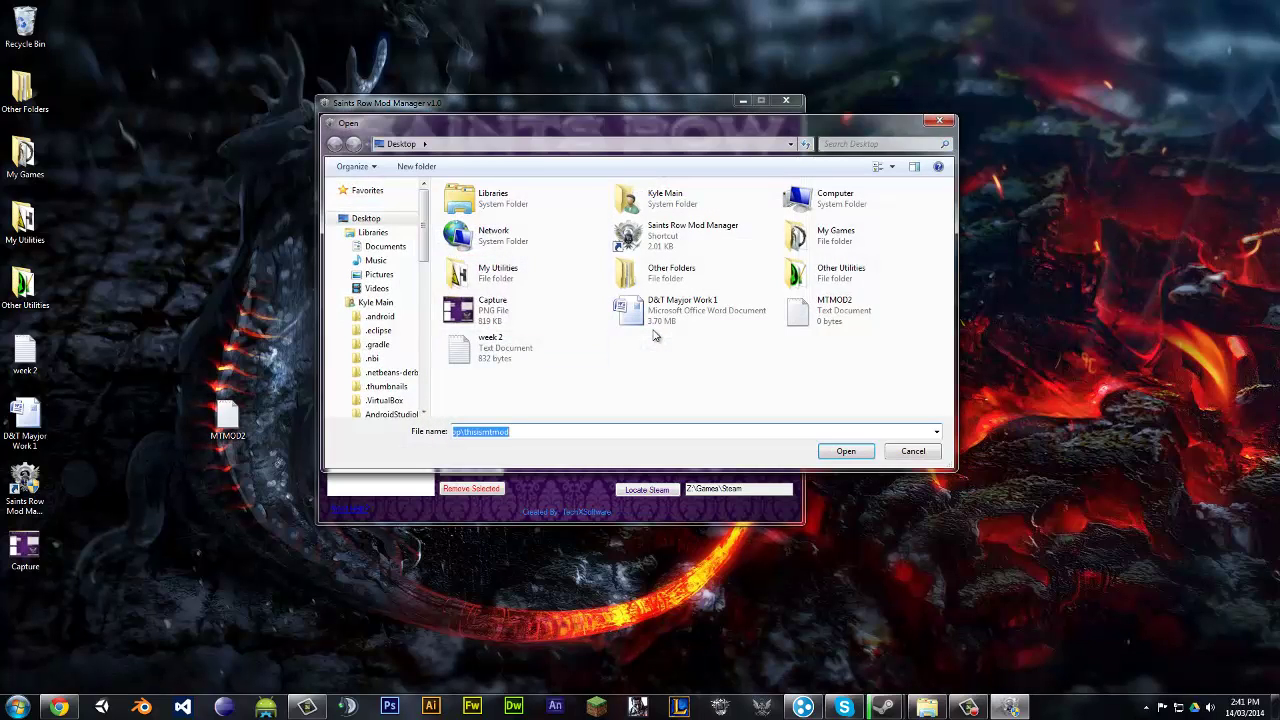
click(843, 310)
click(845, 451)
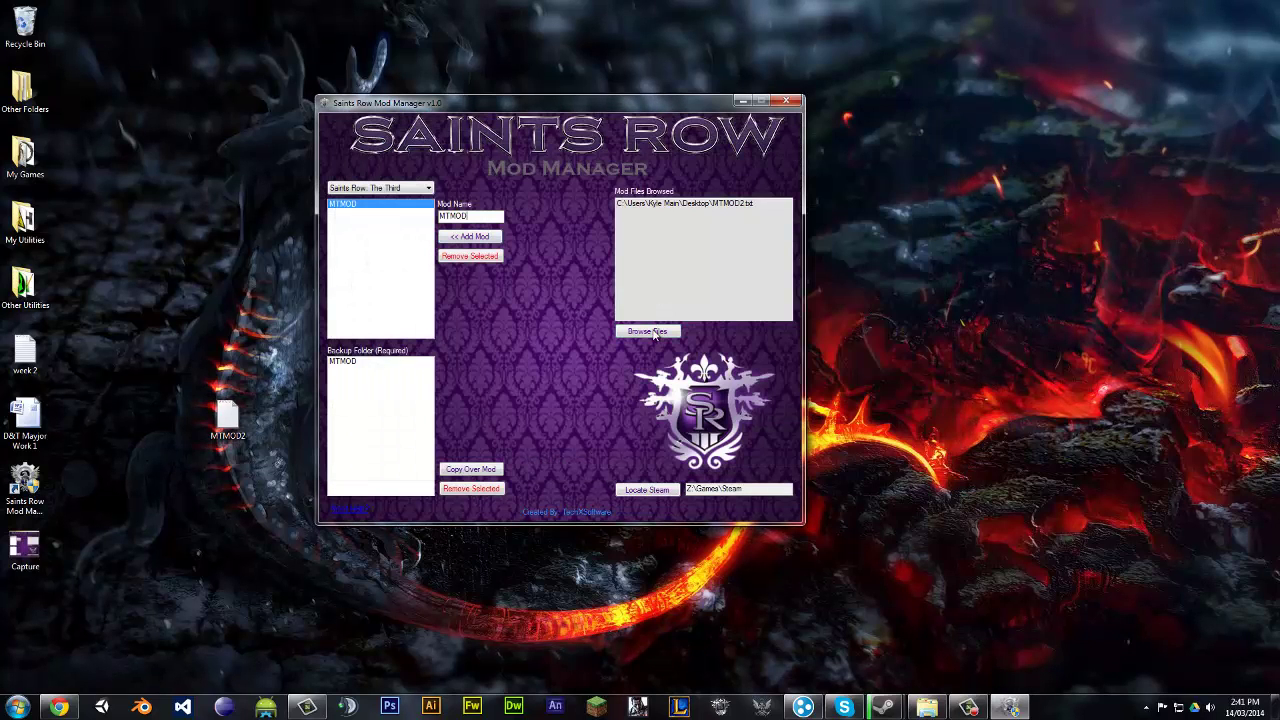
Name the mod MTMOD2 and add it to Saints Row IV.
text(2)
click(380, 187)
click(352, 199)
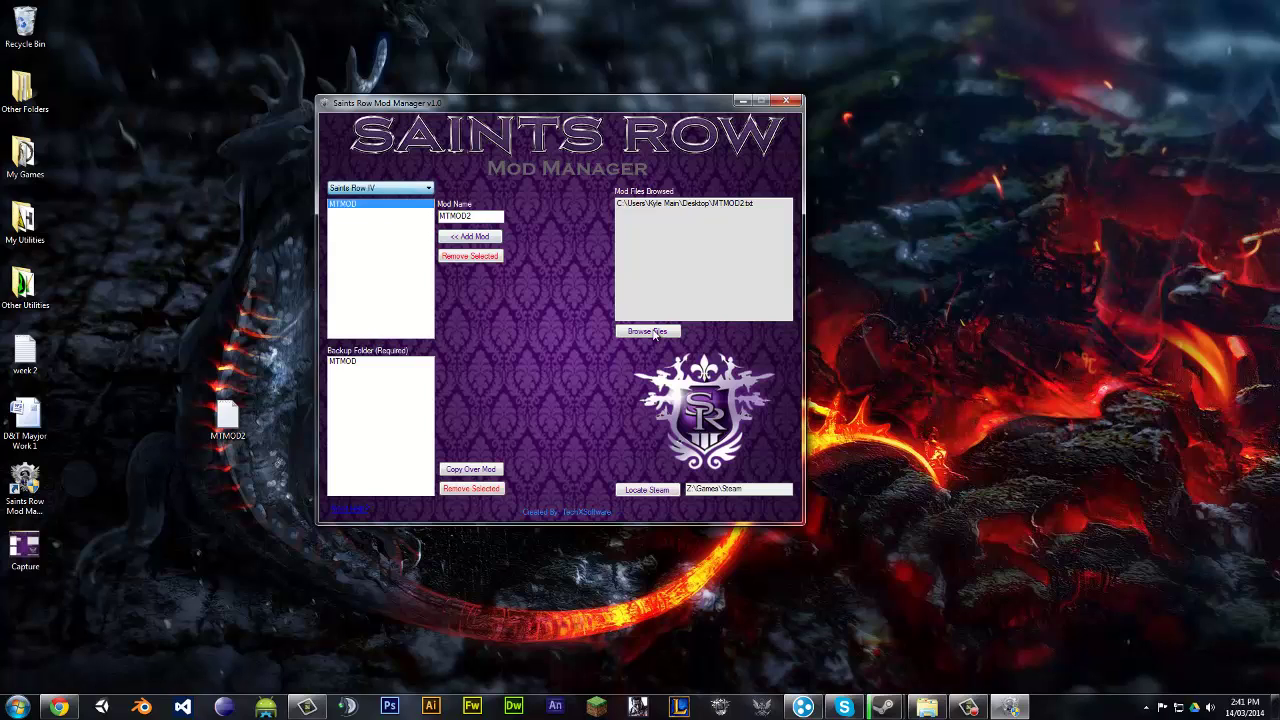
key(Return)
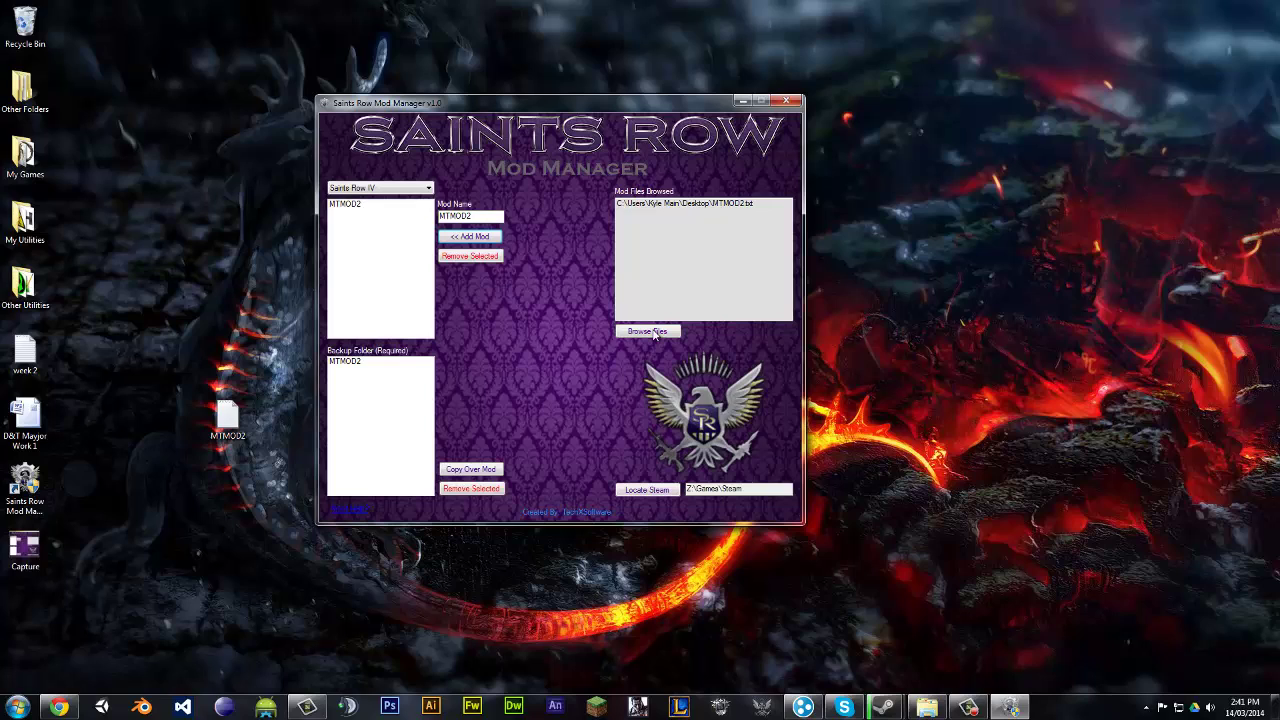
Switch back to Saints Row: The Third and remove MTMOD from the game's mod list, keeping its backup.
key(alt+Down)
key(Up)
key(Return)
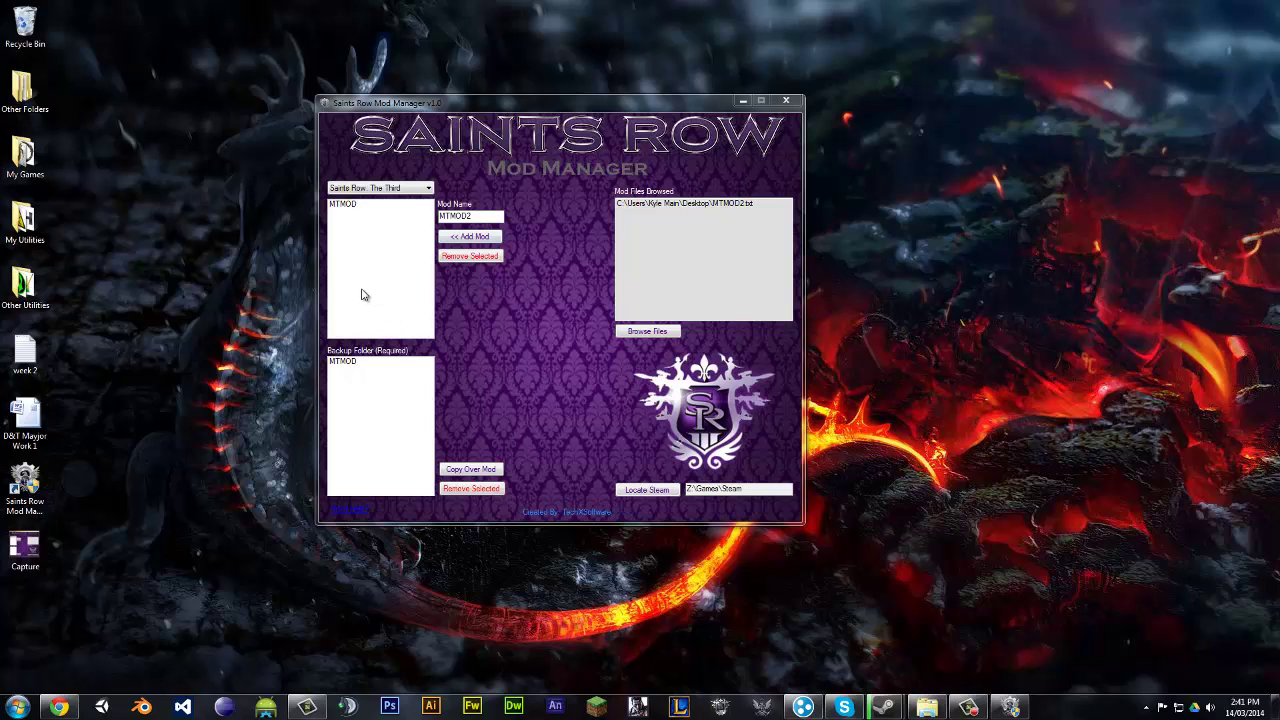
mouse_move(388, 98)
mouse_down()
mouse_move(418, 80)
mouse_move(402, 79)
mouse_up()
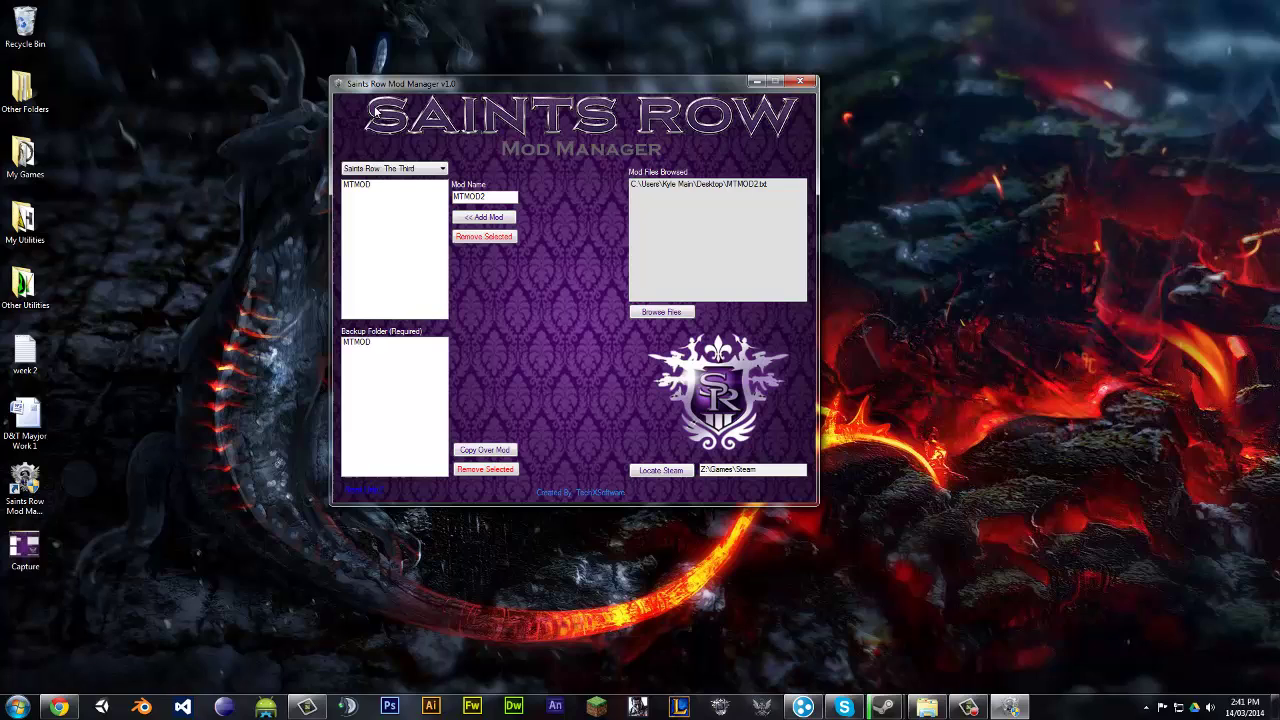
key(Down)
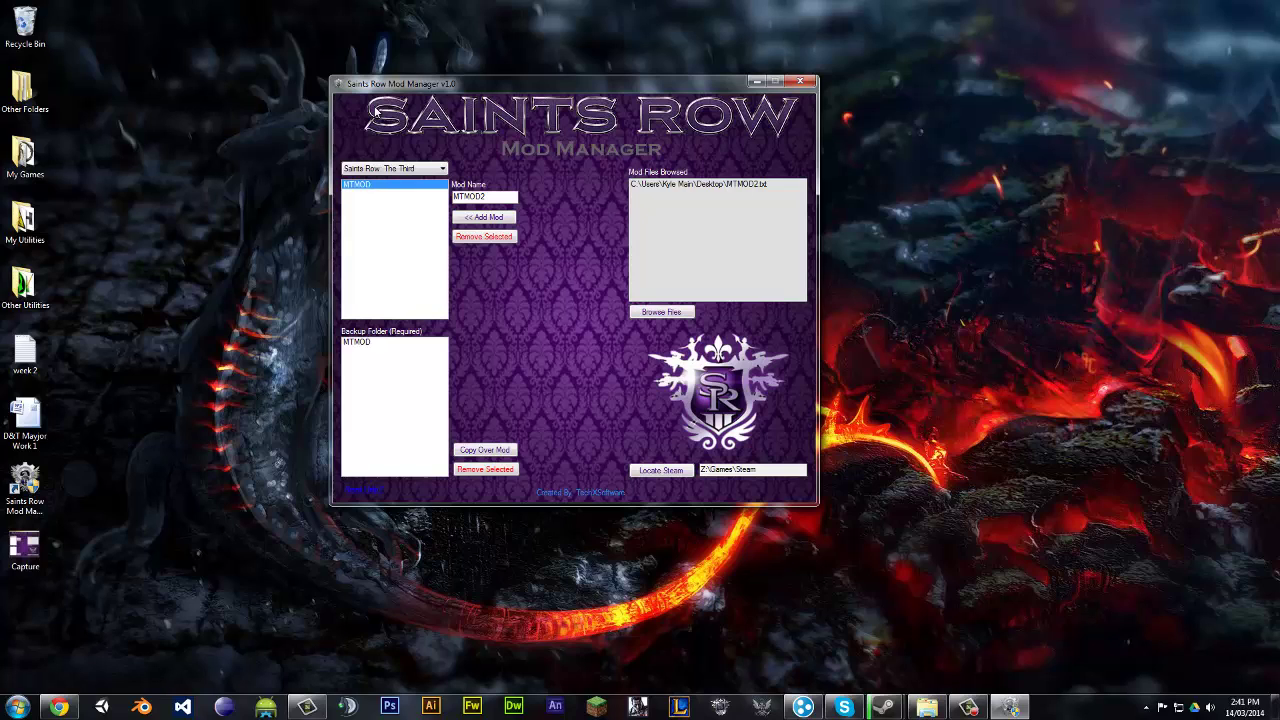
key(Return)
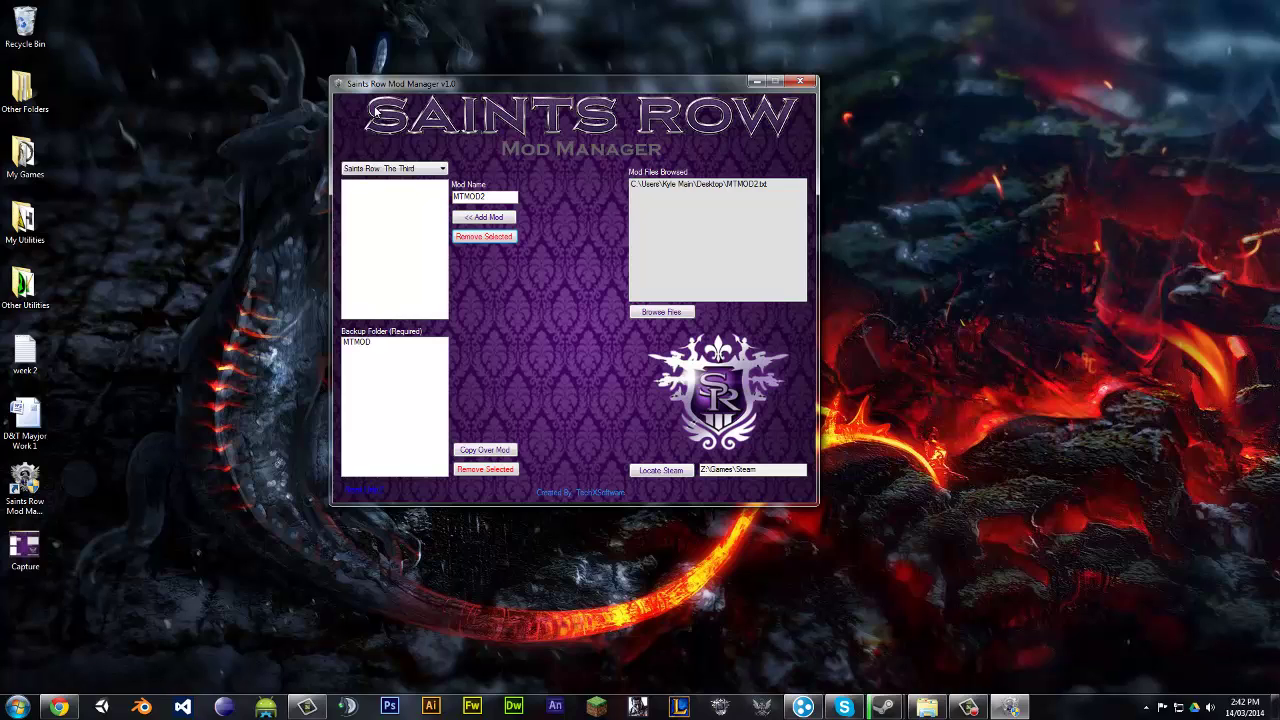
Copy the MTMOD backup back into the Saints Row: The Third mod list.
key(Tab)
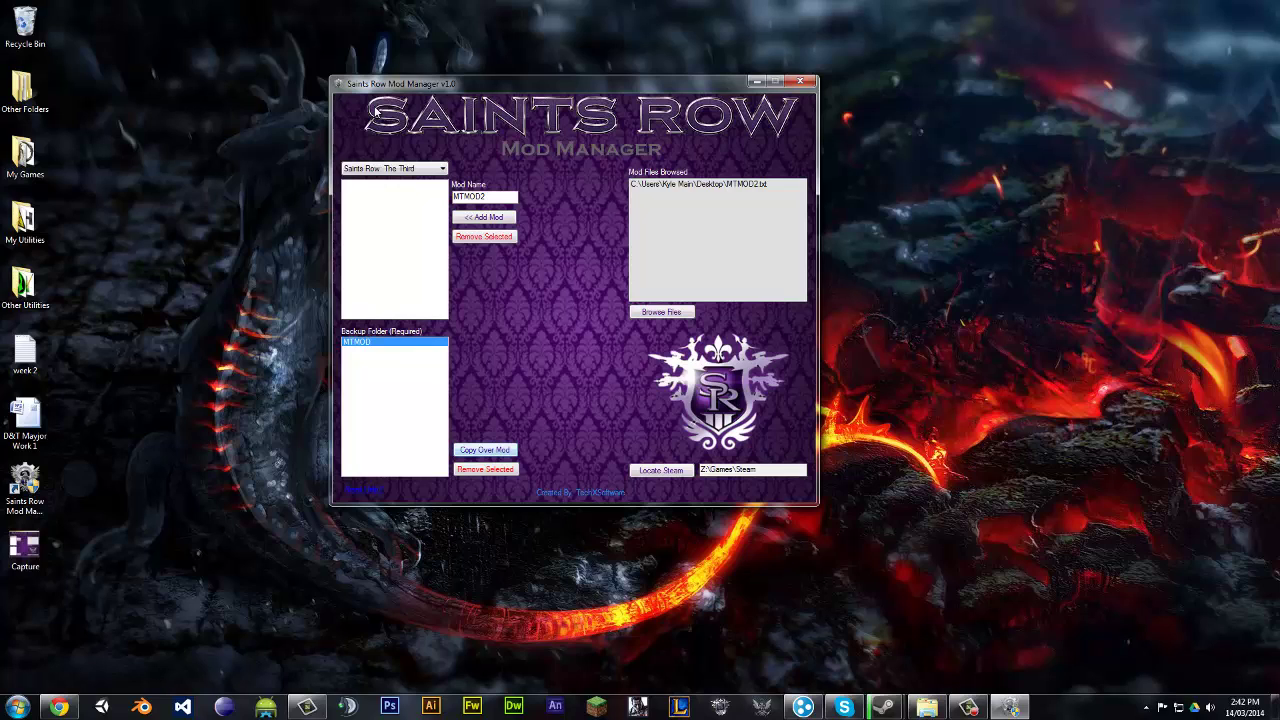
key(space)
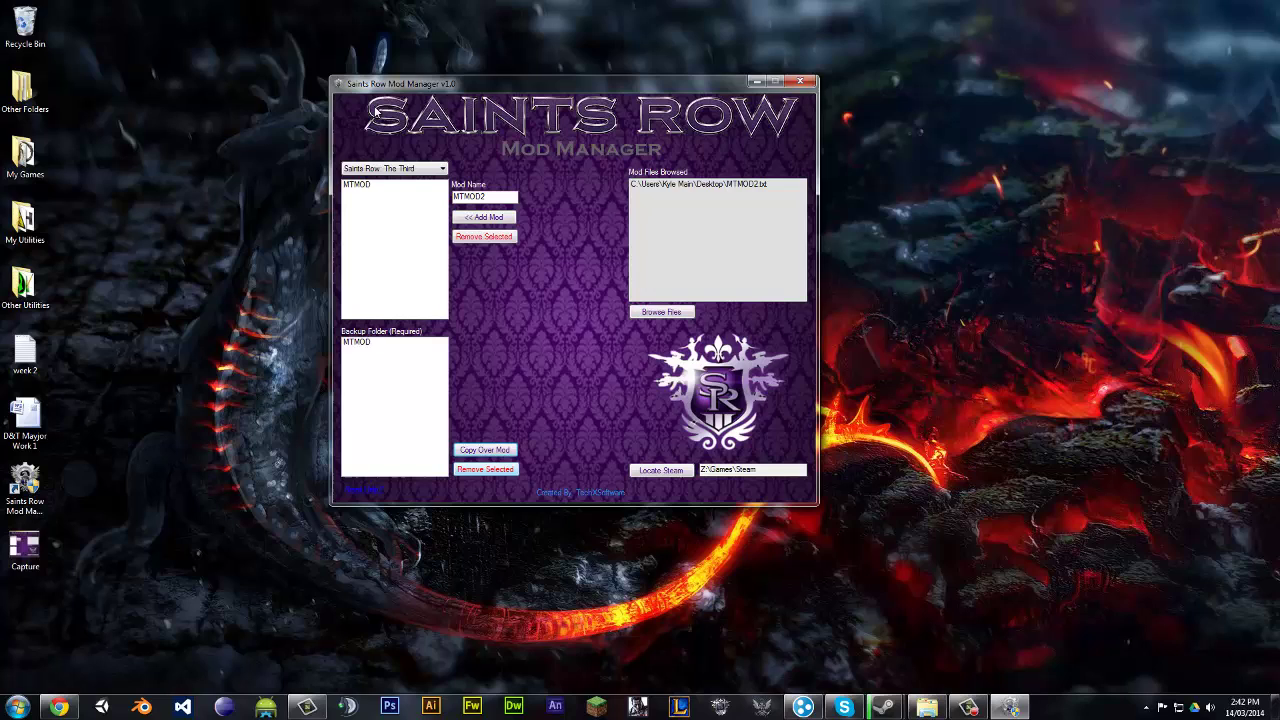
Delete the MTMOD backup together with its installed mod from Saints Row: The Third.
click(485, 469)
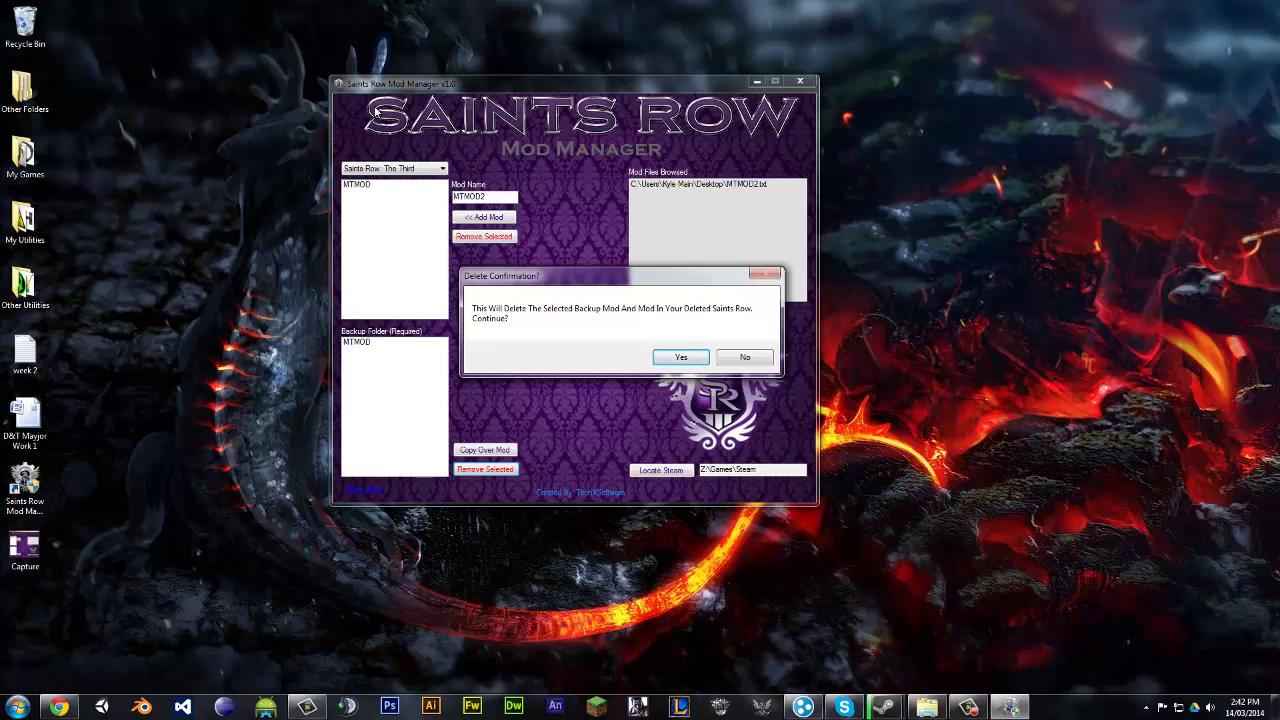
key(Return)
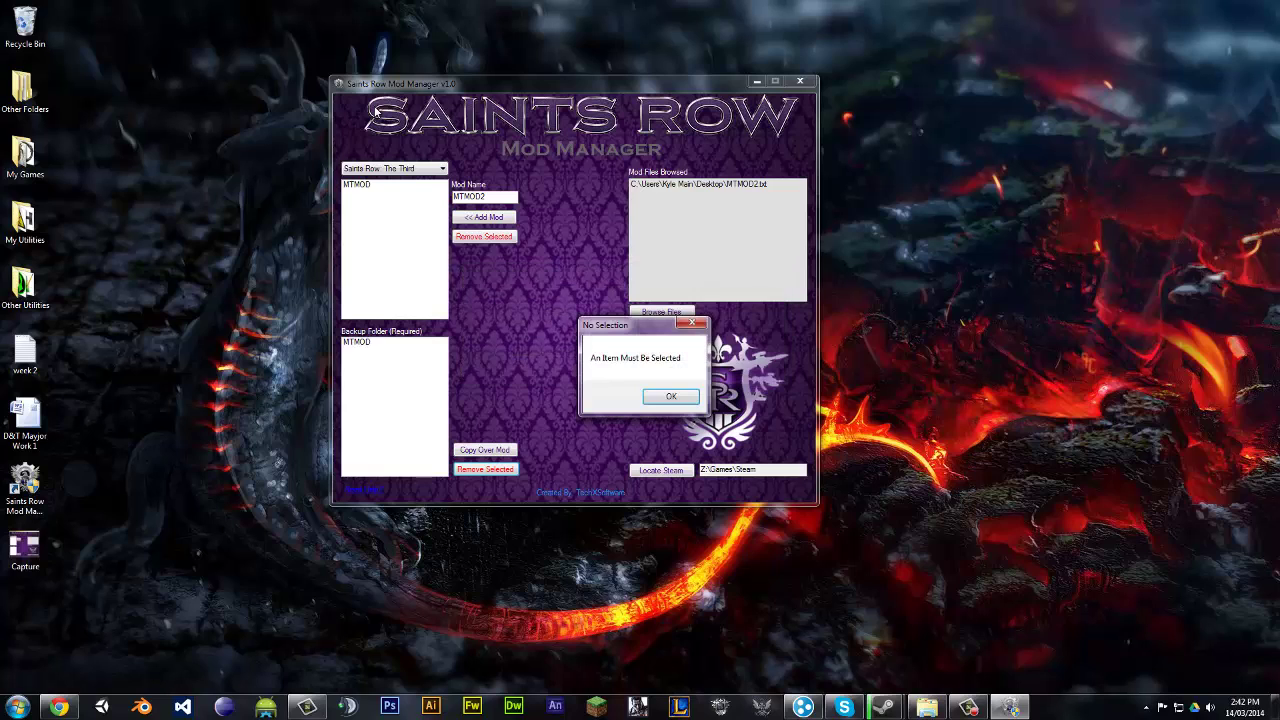
key(Return)
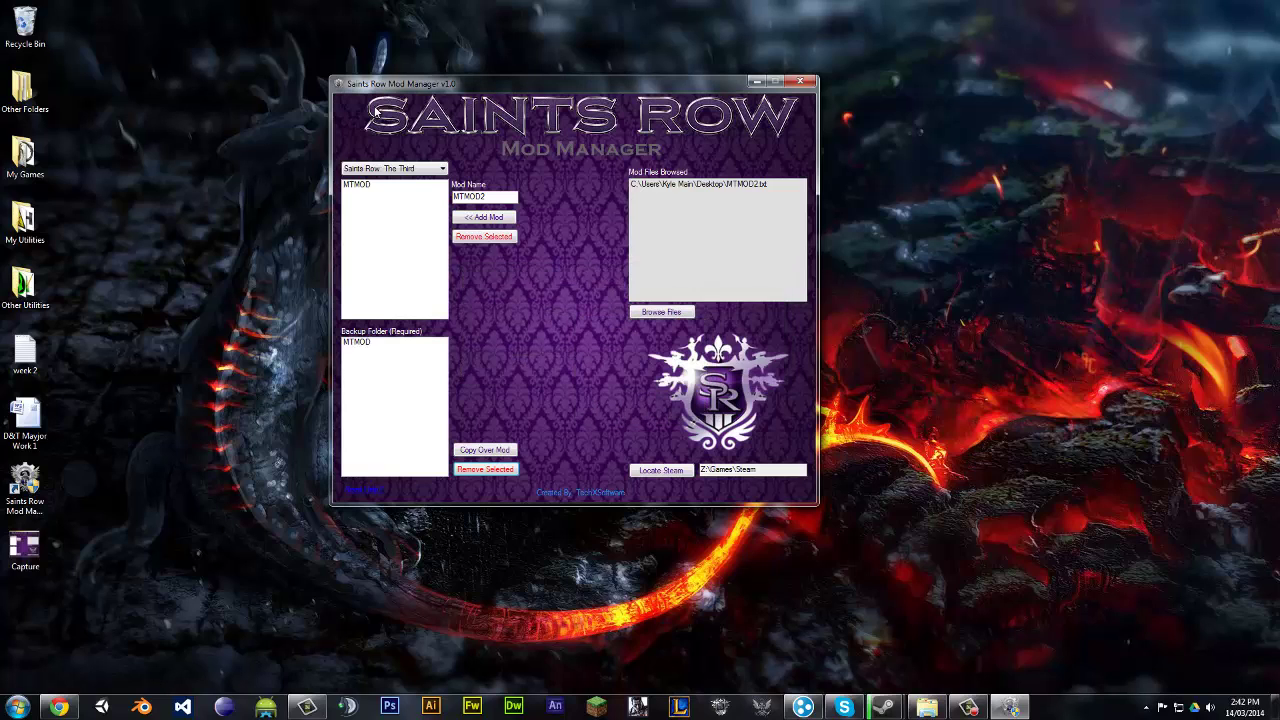
key(Down)
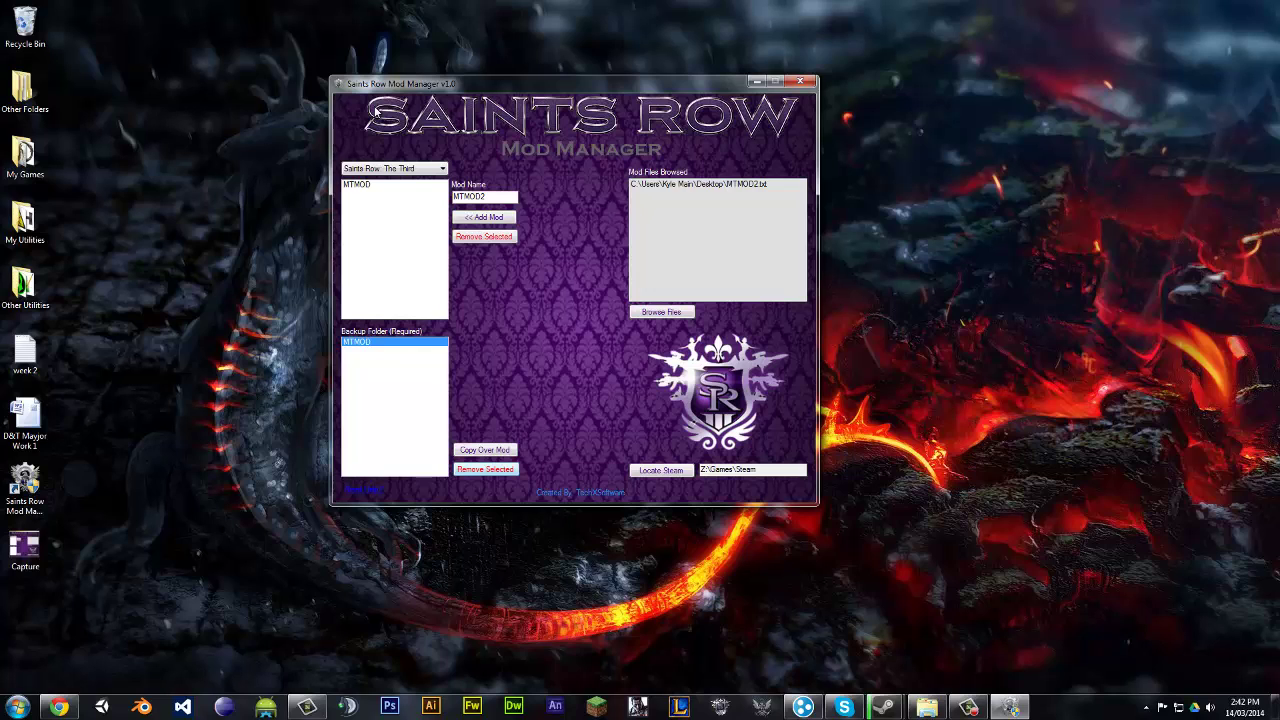
key(Tab)
key(Return)
key(Return)
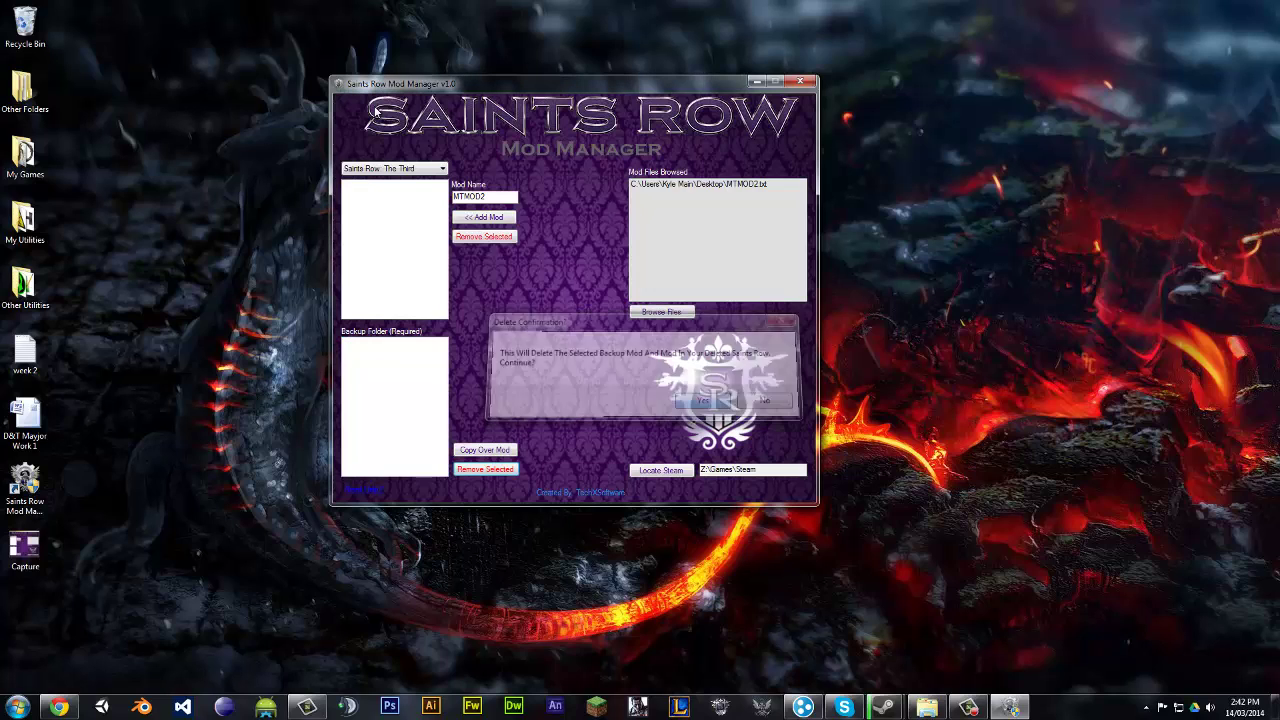
Switch to Saints Row IV and delete the MTMOD2 backup along with its installed mod.
key(Tab)
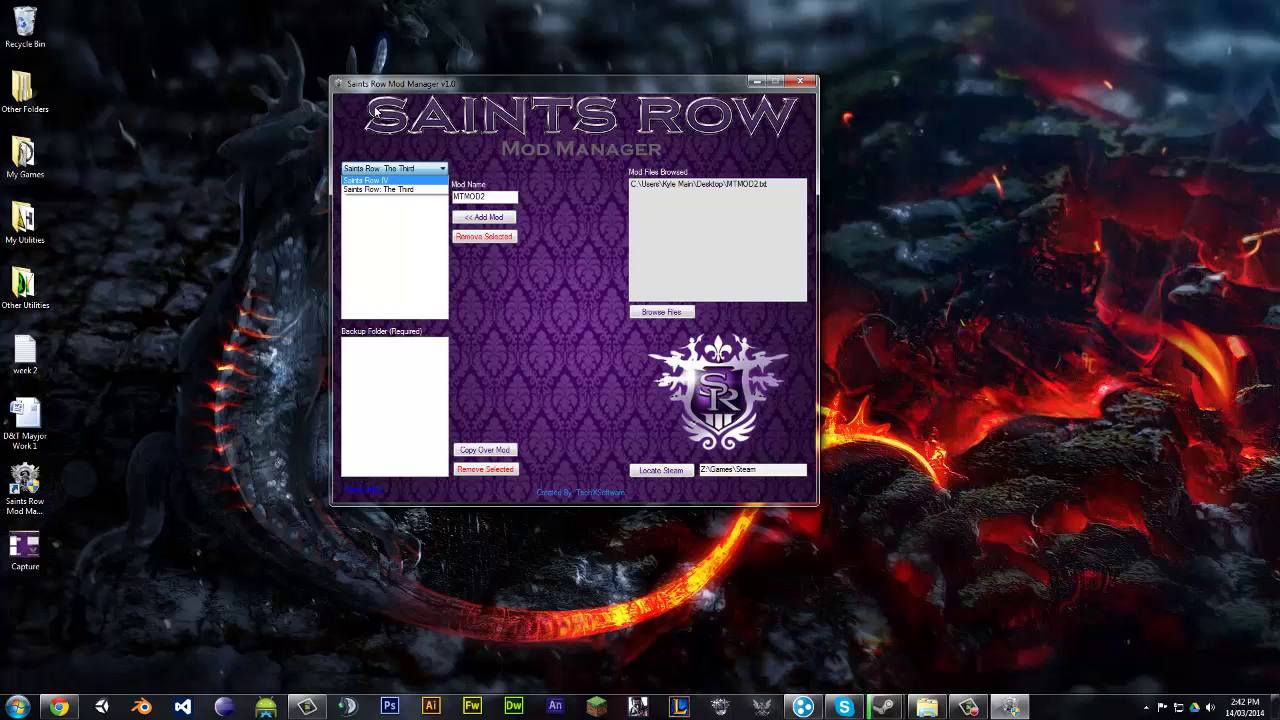
key(Return)
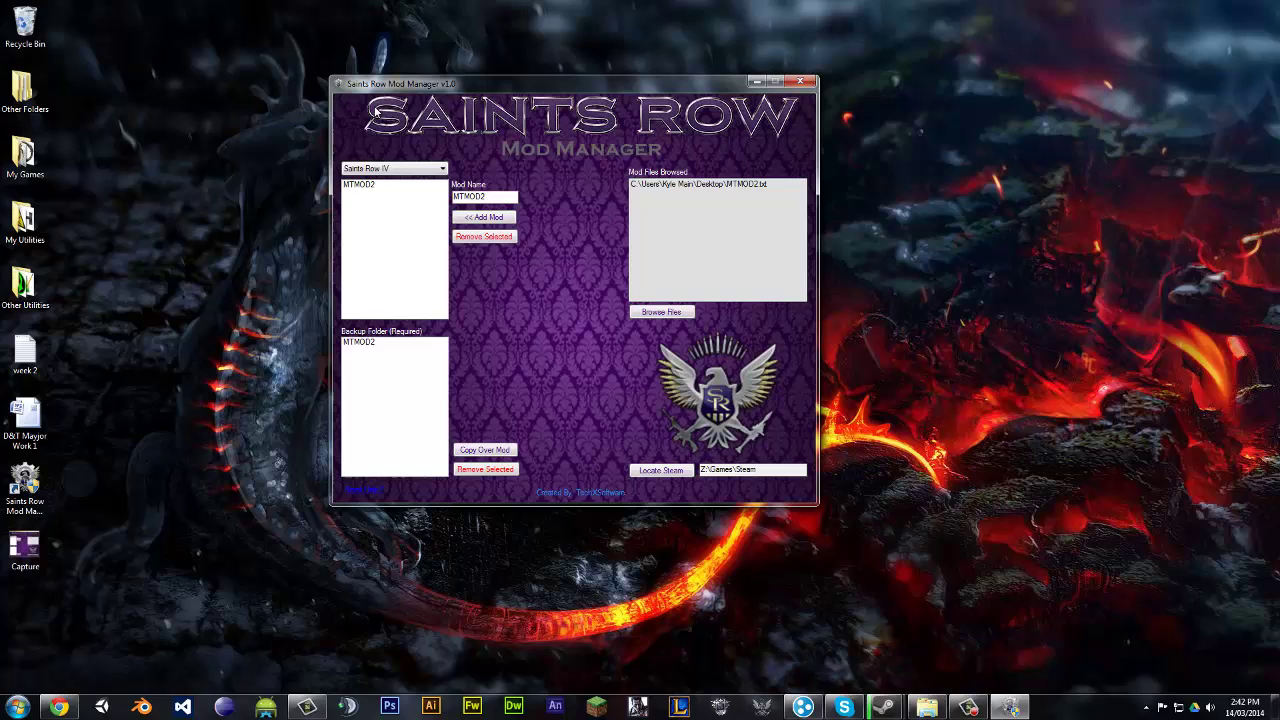
key(Down)
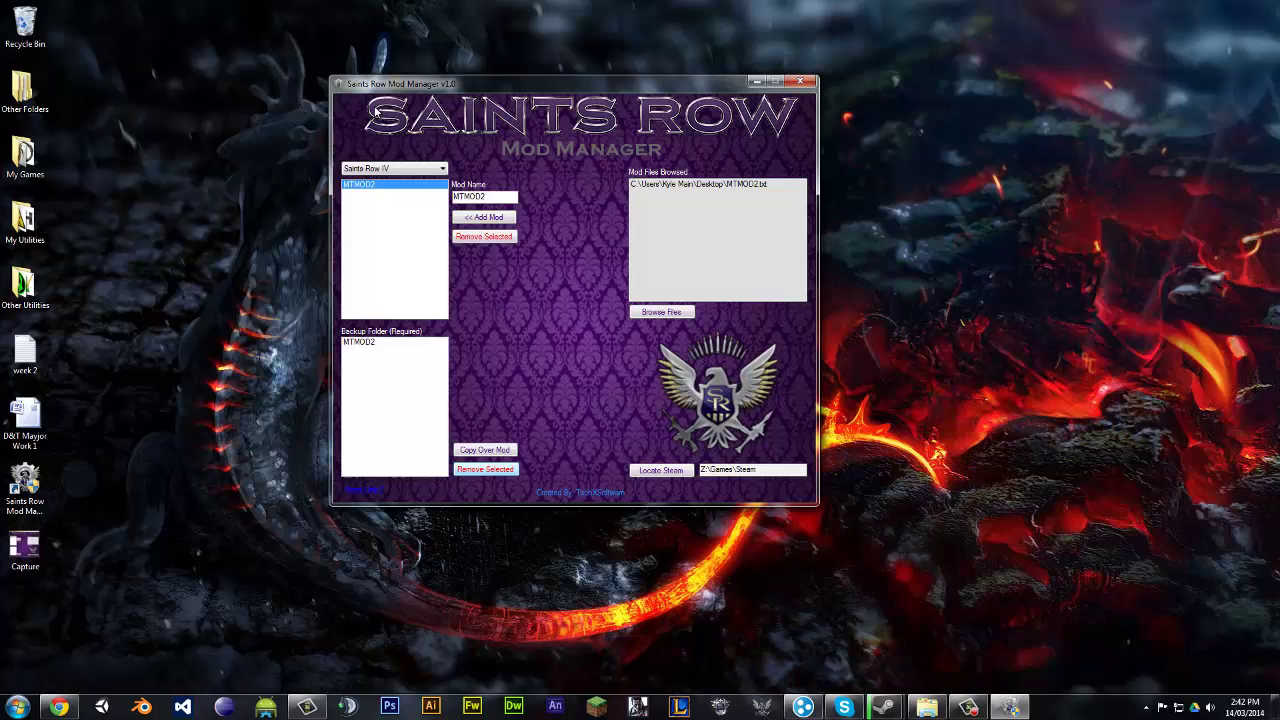
key(Return)
key(Return)
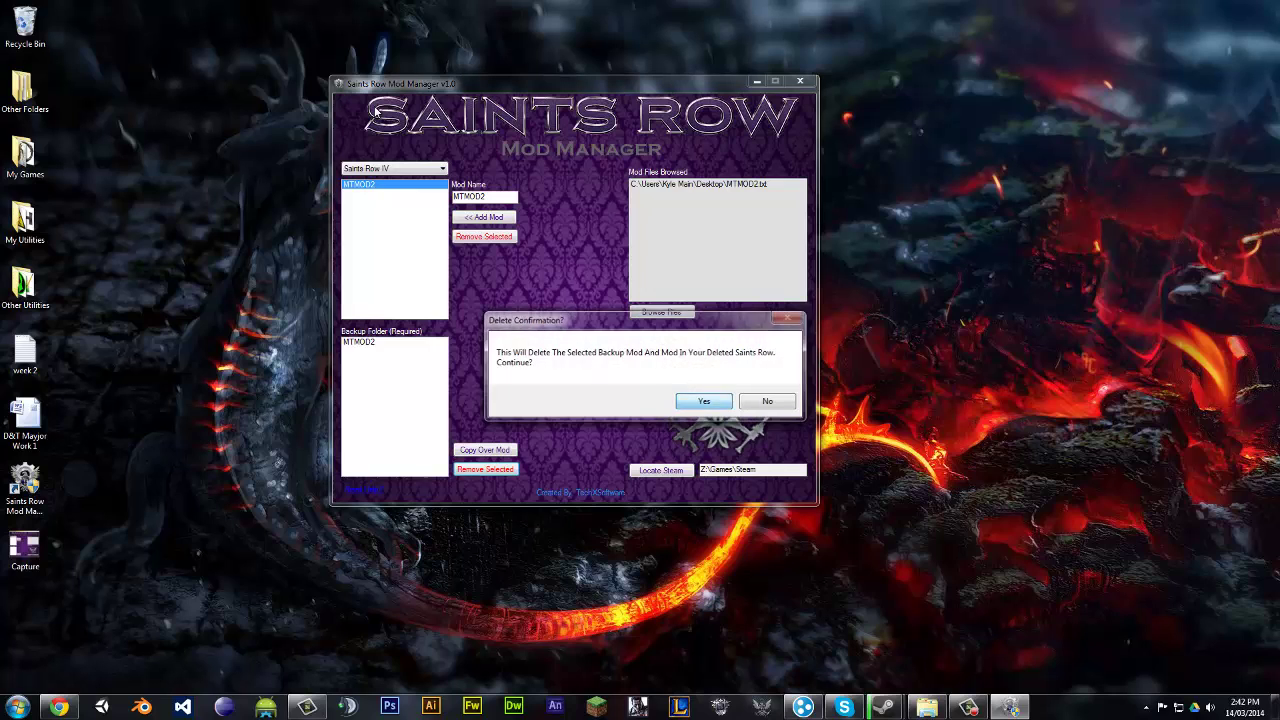
key(Return)
click(394, 342)
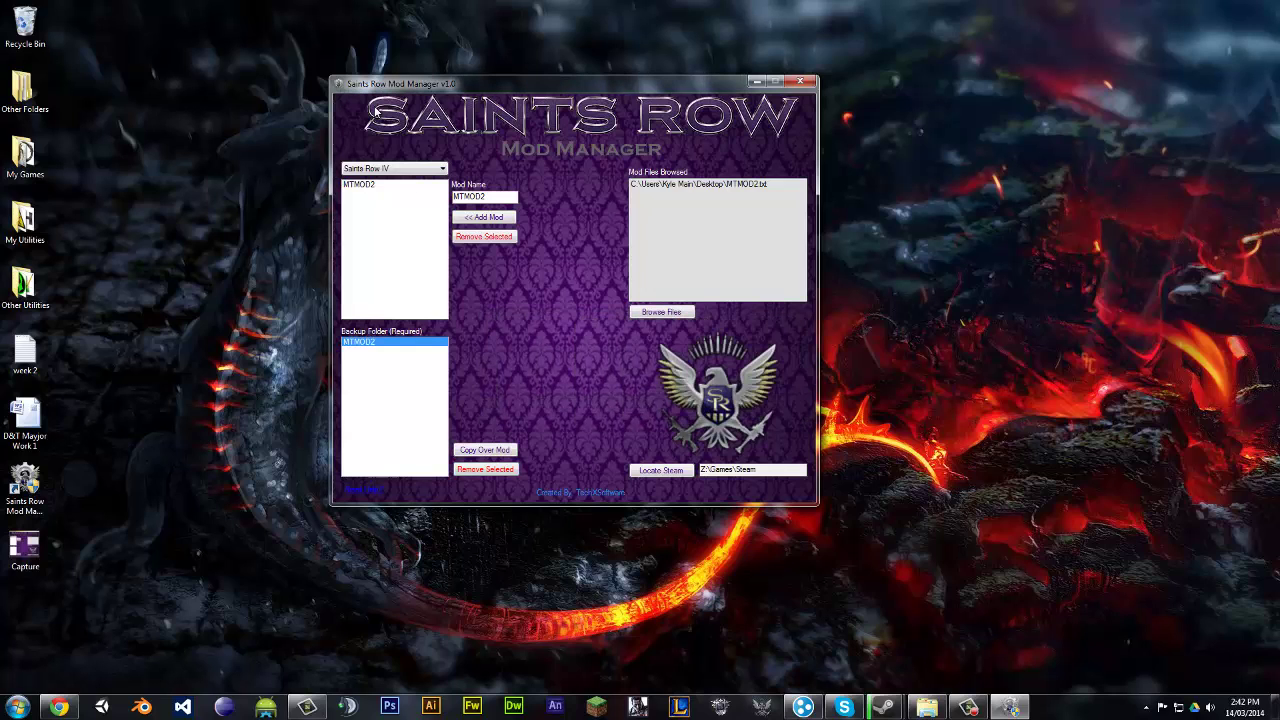
key(Return)
key(Return)
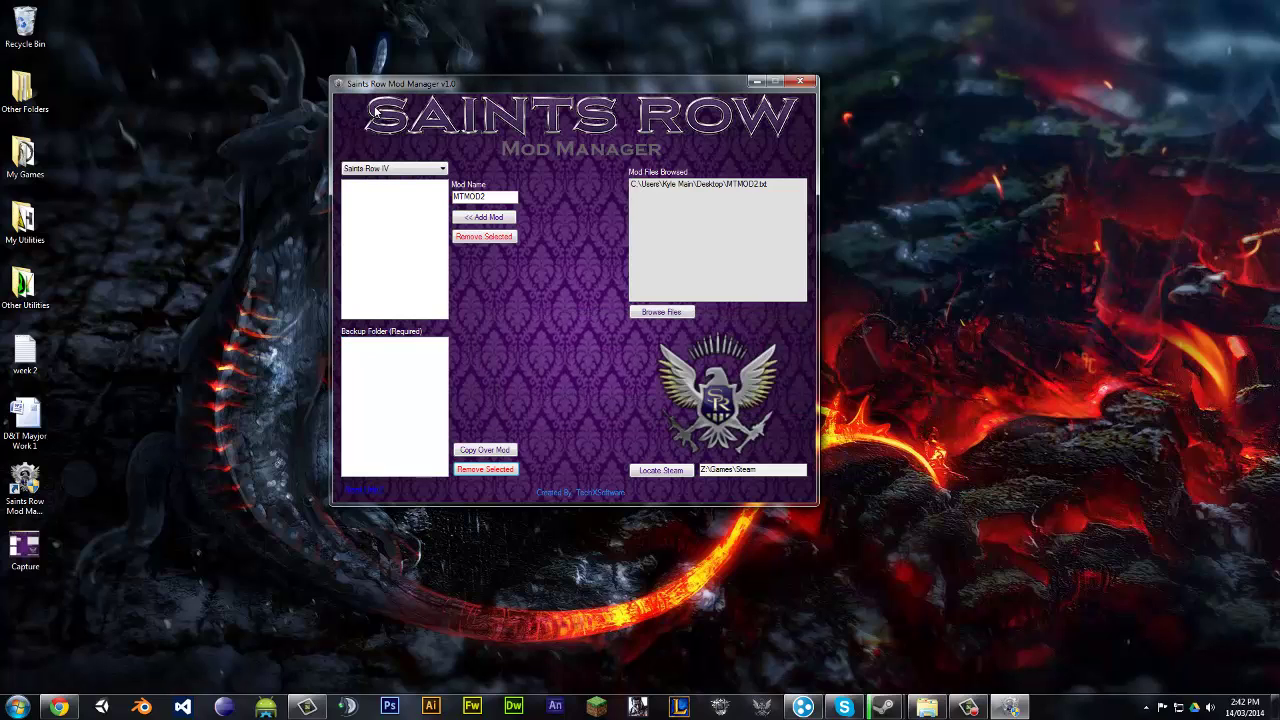
Move the mod manager window slightly and create a desktop folder named gfhgfh.
drag(387, 83, 375, 59)
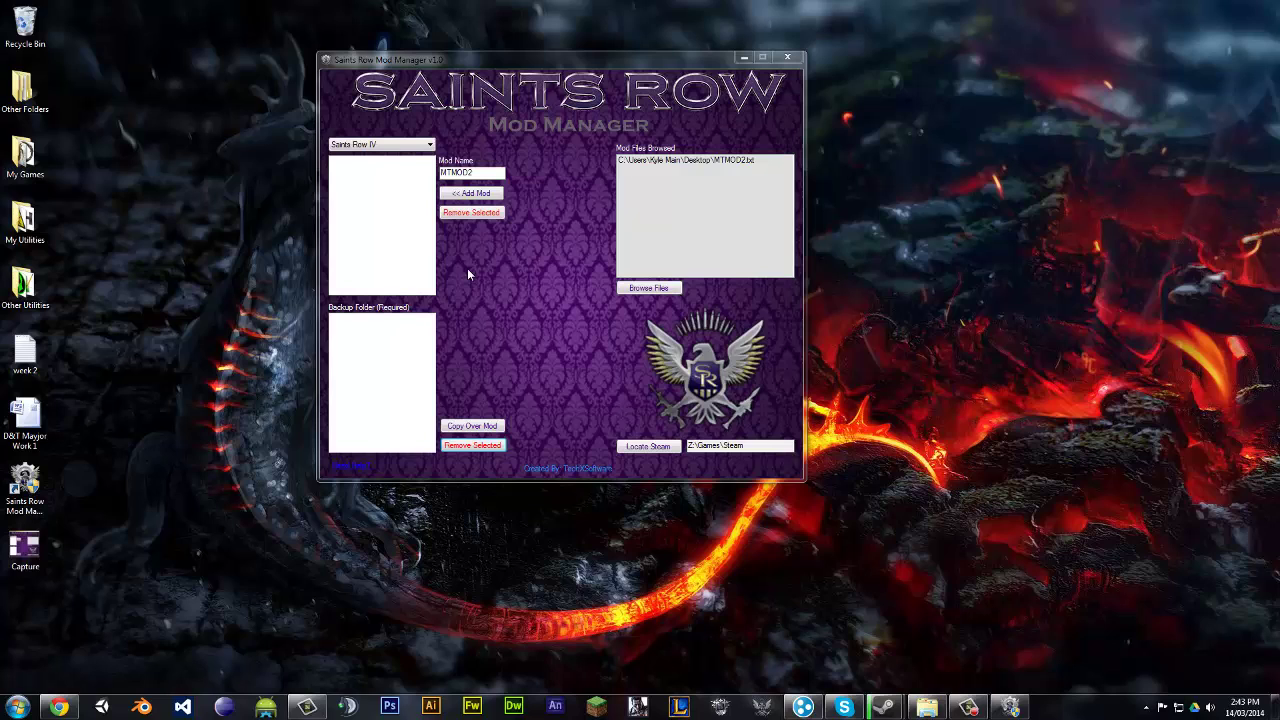
right_click(153, 225)
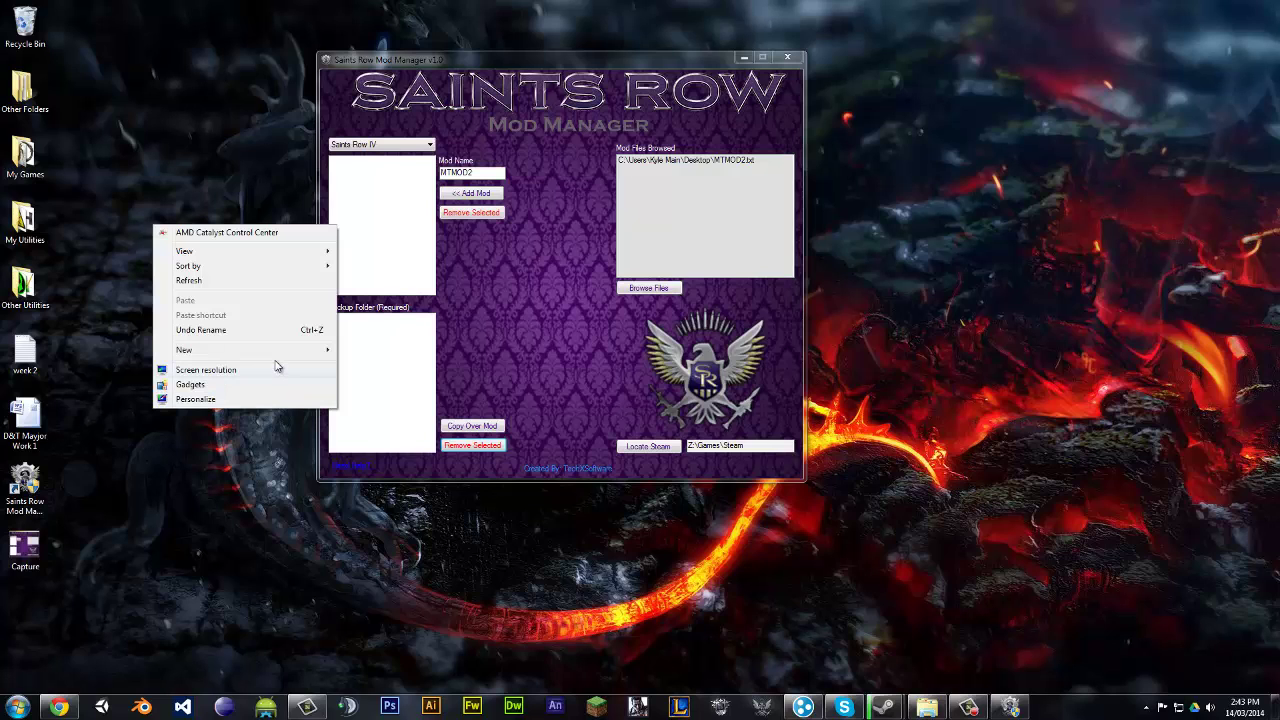
mouse_move(278, 352)
click(367, 350)
text(gfhgfh)
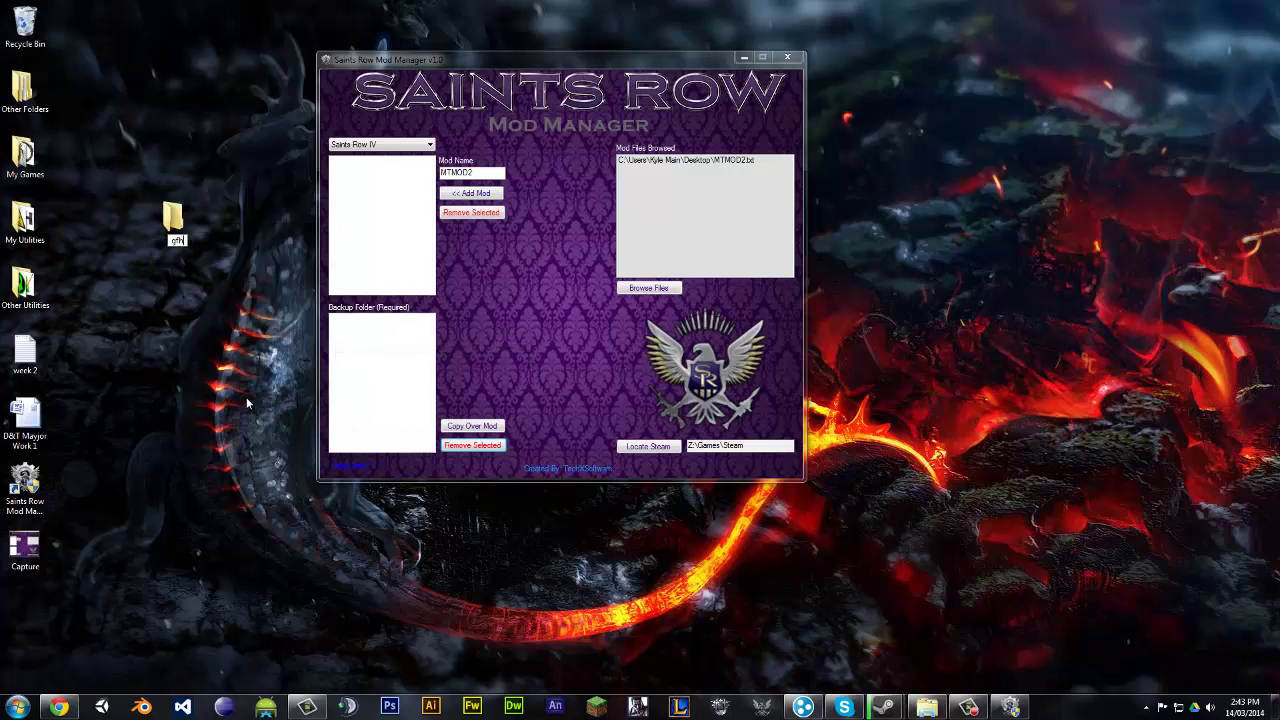
key(Return)
Create a text document named gfhgfh on the desktop.
right_click(198, 310)
mouse_move(260, 438)
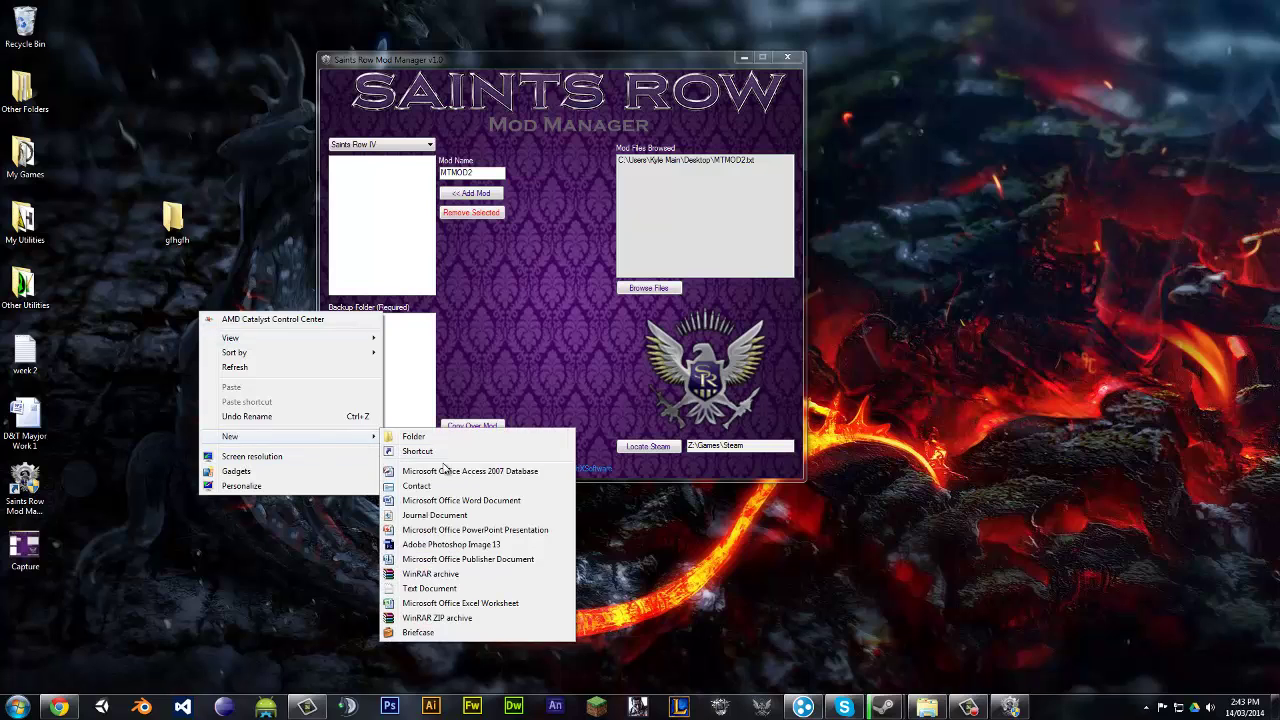
click(423, 590)
text(gfhgfh)
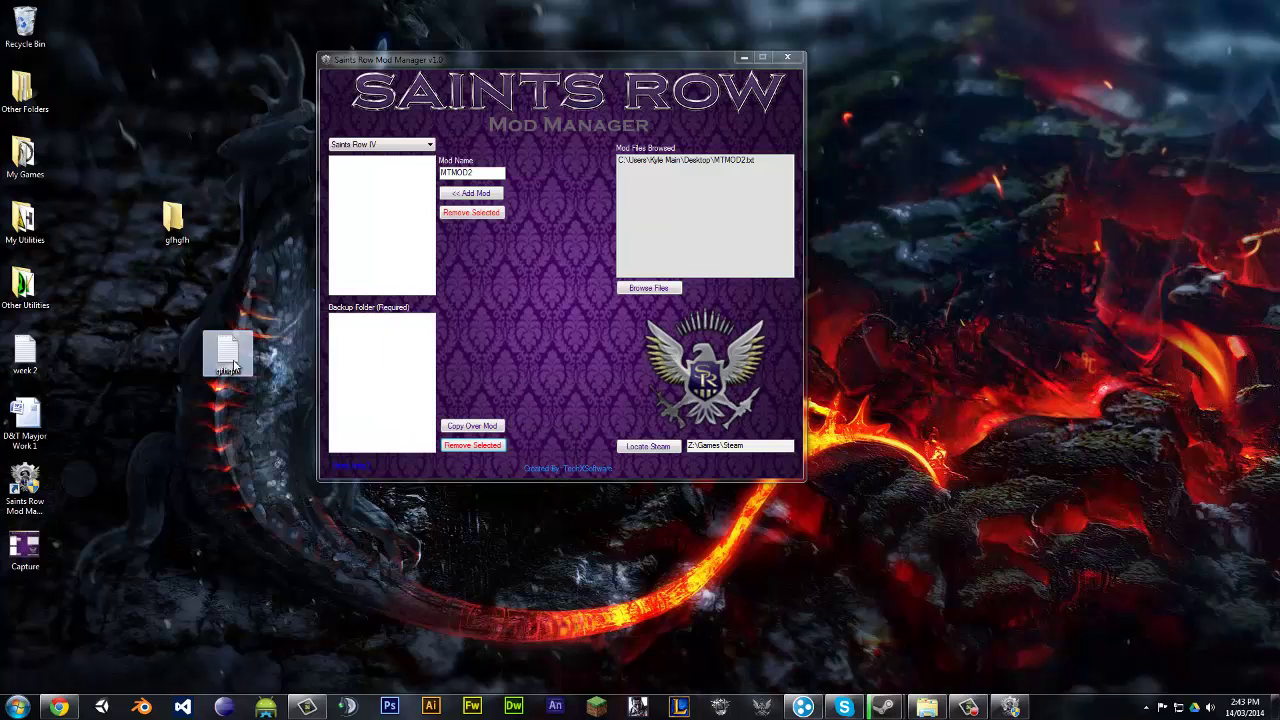
key(Return)
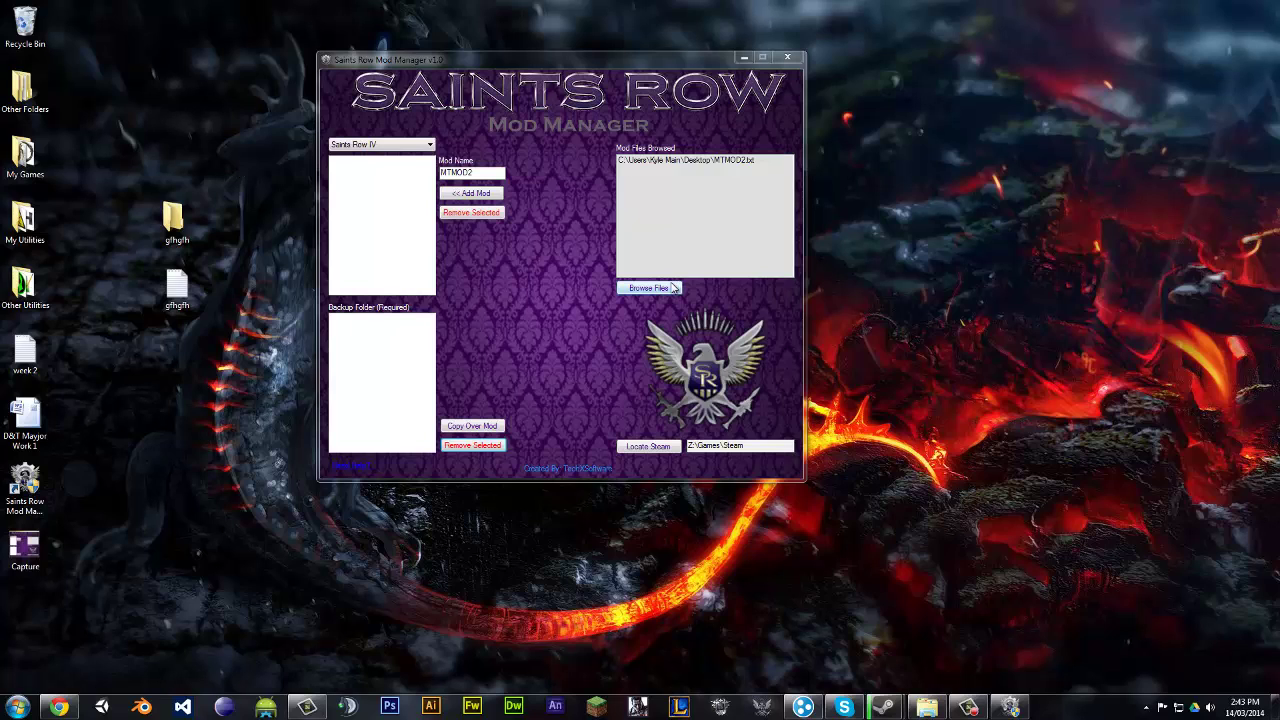
View the mod and backup lists of Saints Row: The Third and return to Saints Row IV.
click(473, 172)
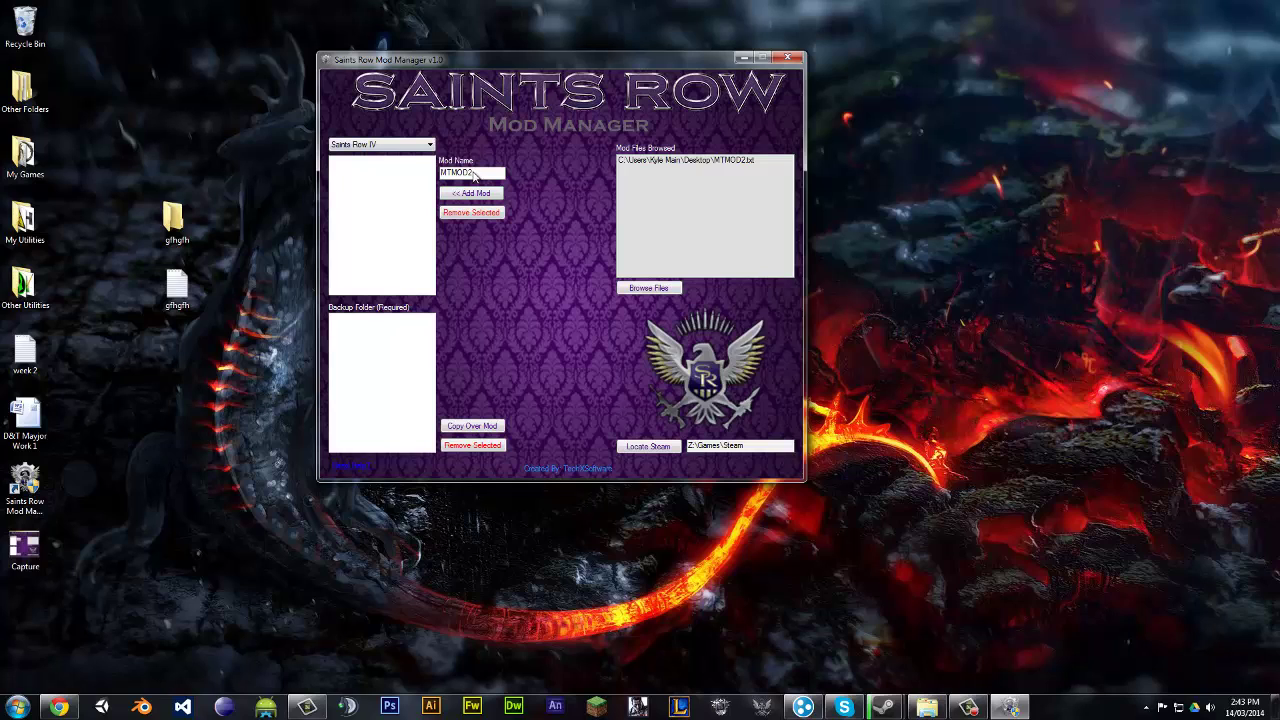
key(alt+Down)
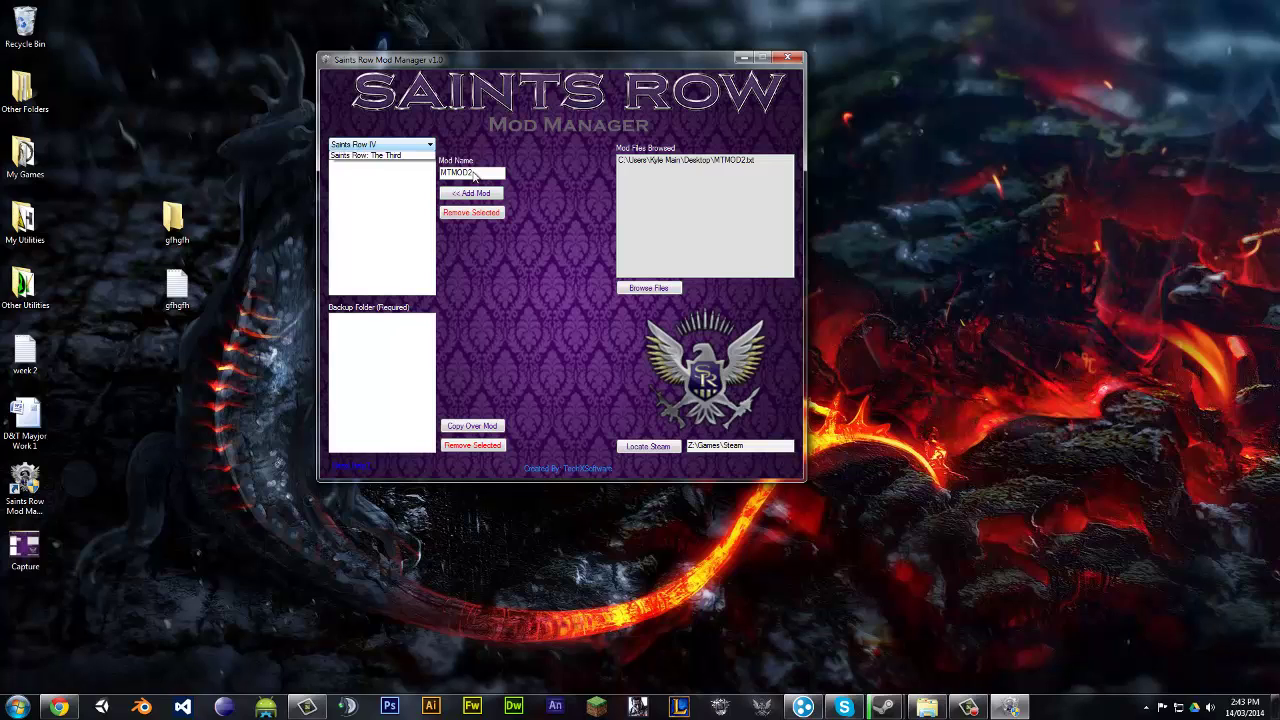
key(Down)
key(Return)
key(alt+Down)
key(Up)
key(Return)
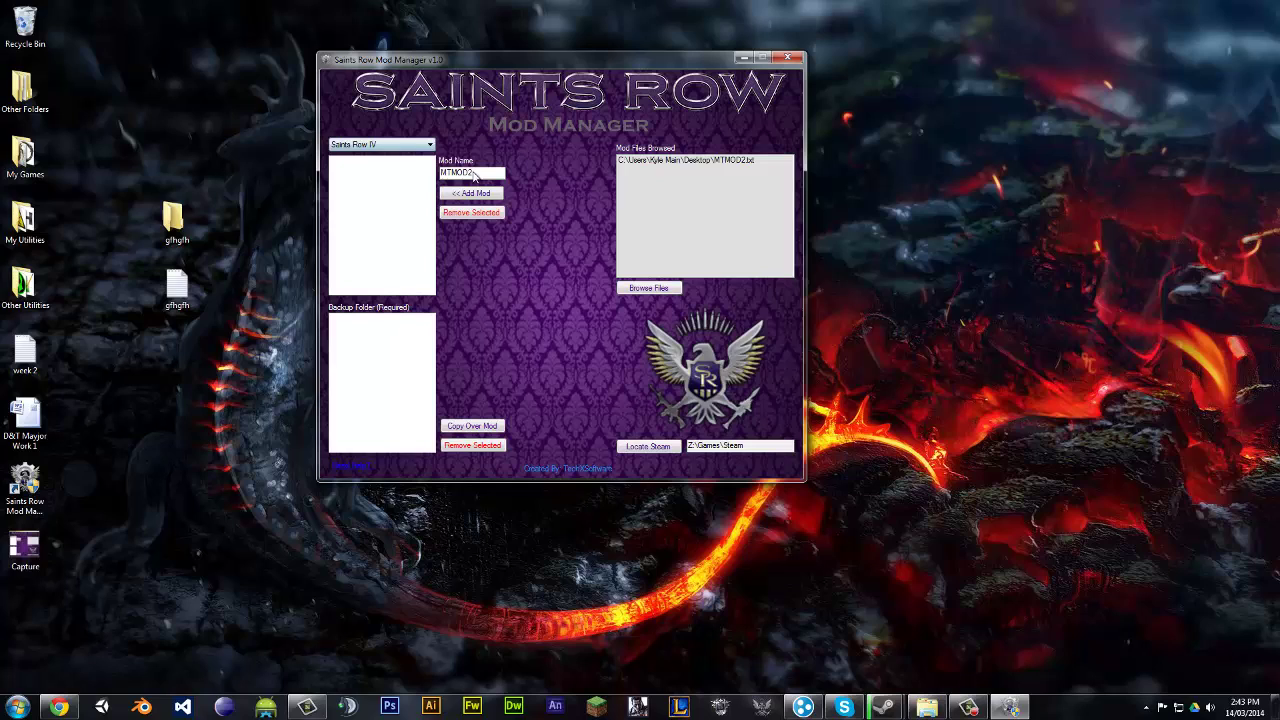